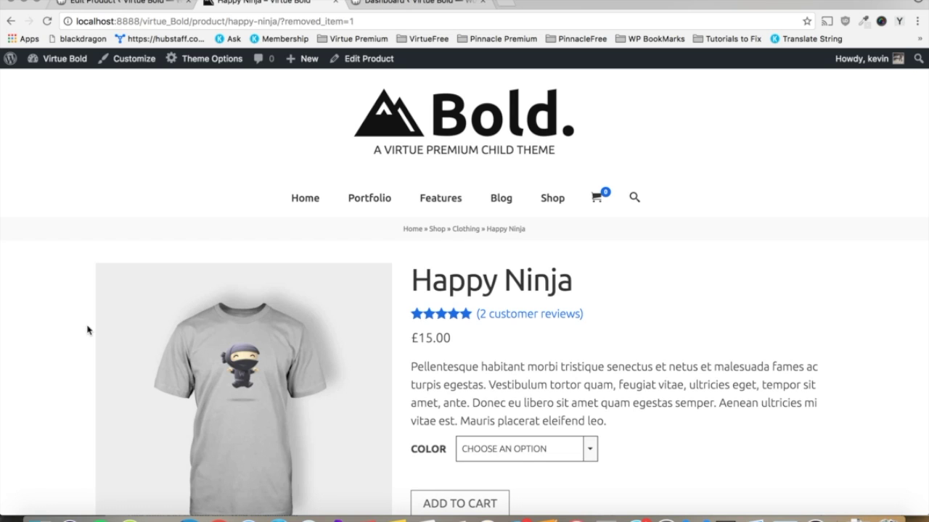
Step: Open the Happy Ninja Color dropdown twice without picking a color, then go to the Dashboard tab
{"action": "scroll", "coordinate": [588, 357], "scroll_direction": "down", "scroll_amount": 4}
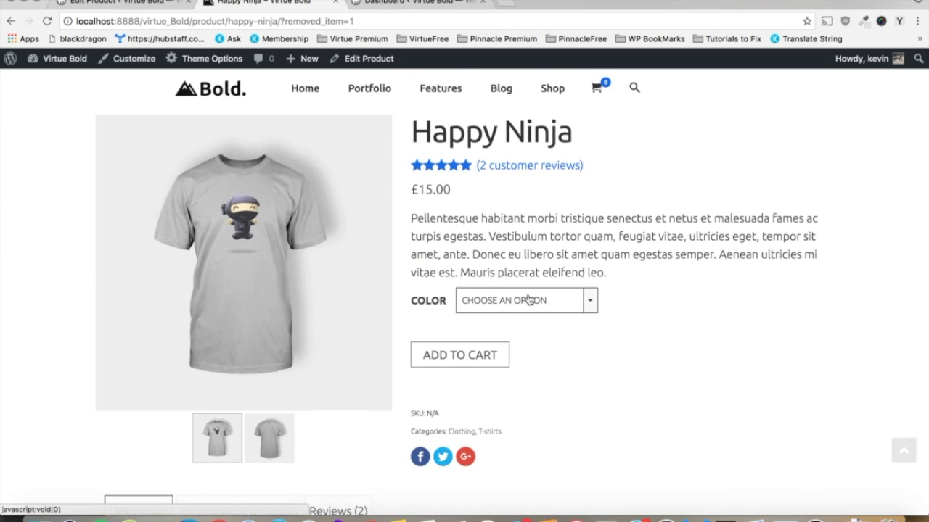
{"action": "left_click", "coordinate": [535, 296]}
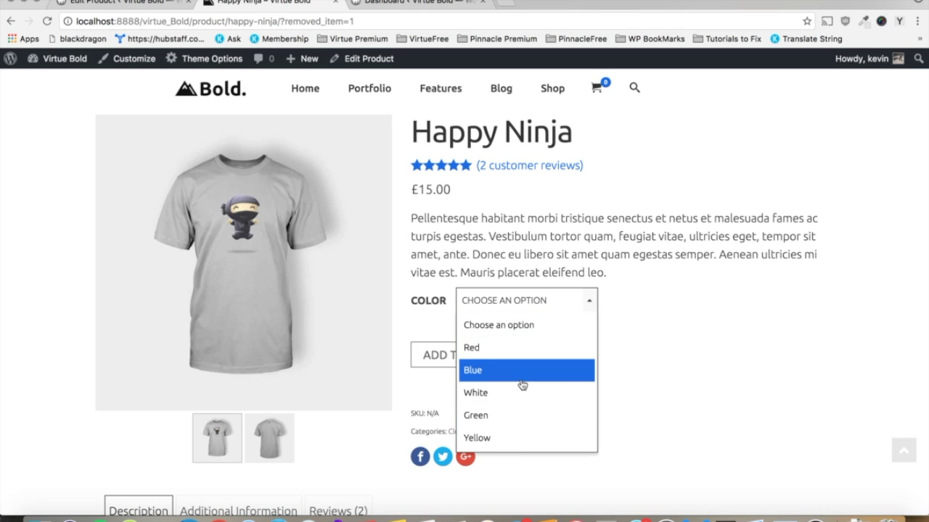
{"action": "left_click", "coordinate": [672, 337]}
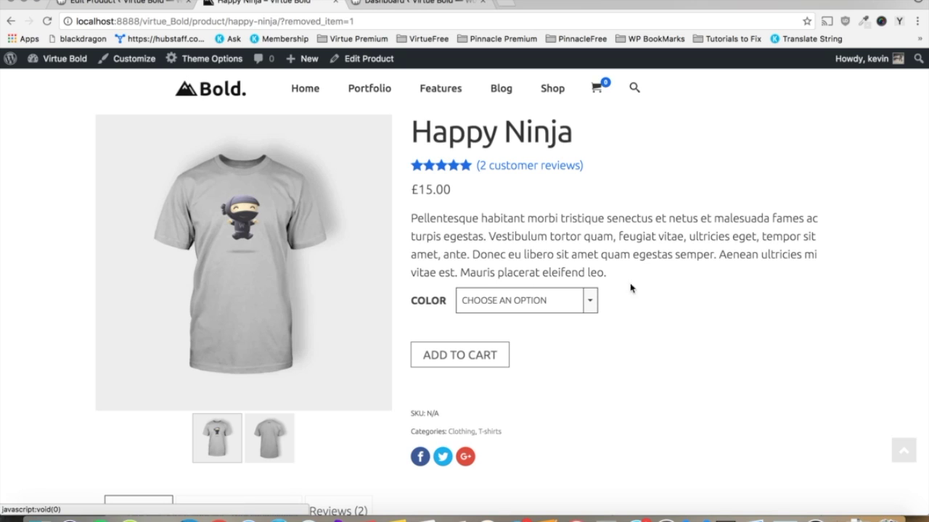
{"action": "left_click", "coordinate": [518, 299]}
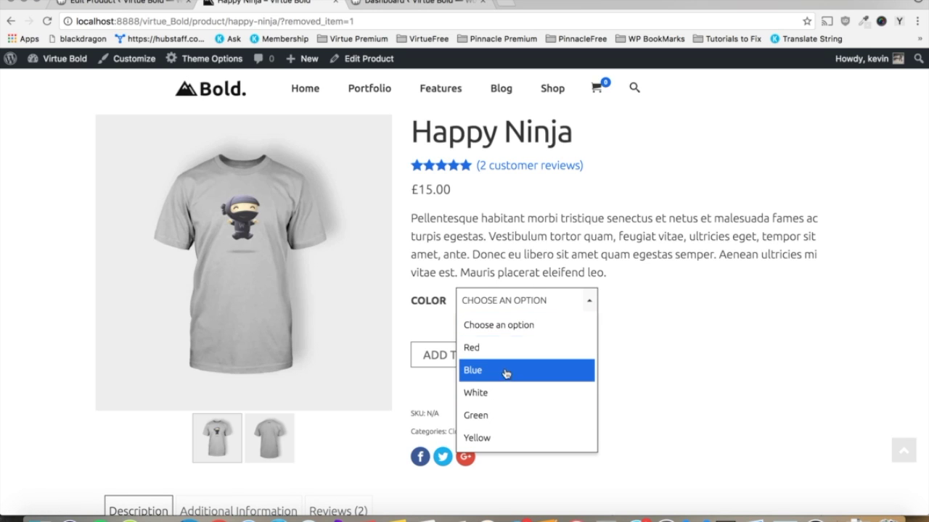
{"action": "left_click", "coordinate": [688, 352]}
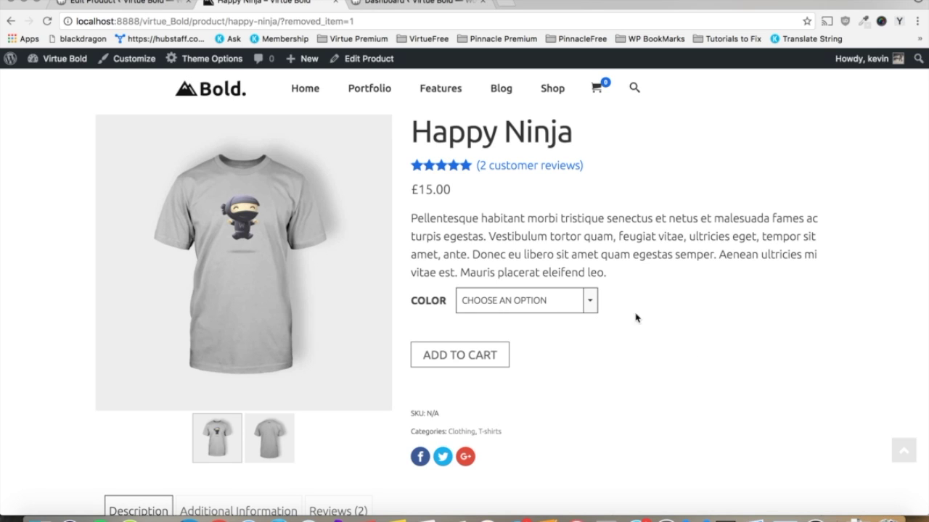
{"action": "left_click", "coordinate": [443, 5]}
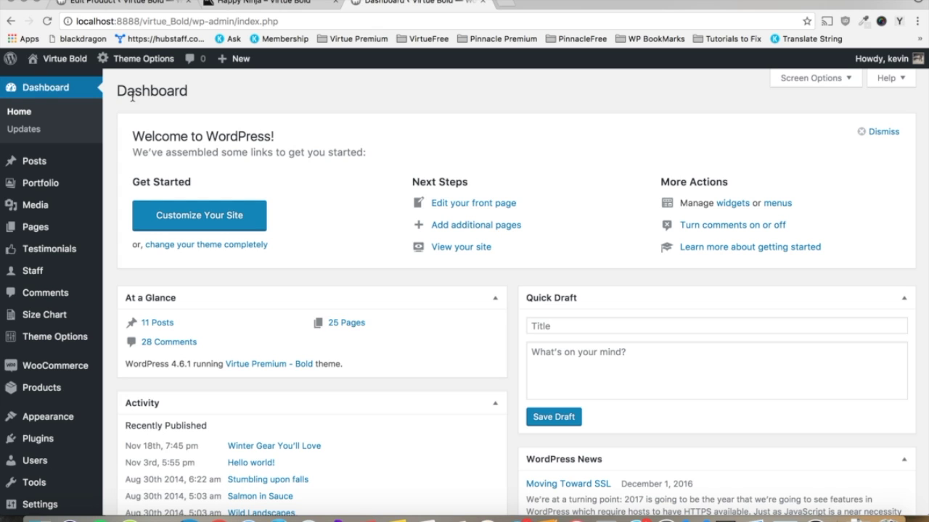
Step: Google 'install plugin wordpress' in a new tab, then return to the WordPress Dashboard
{"action": "left_click", "coordinate": [507, 6]}
{"action": "type", "text": "install p"}
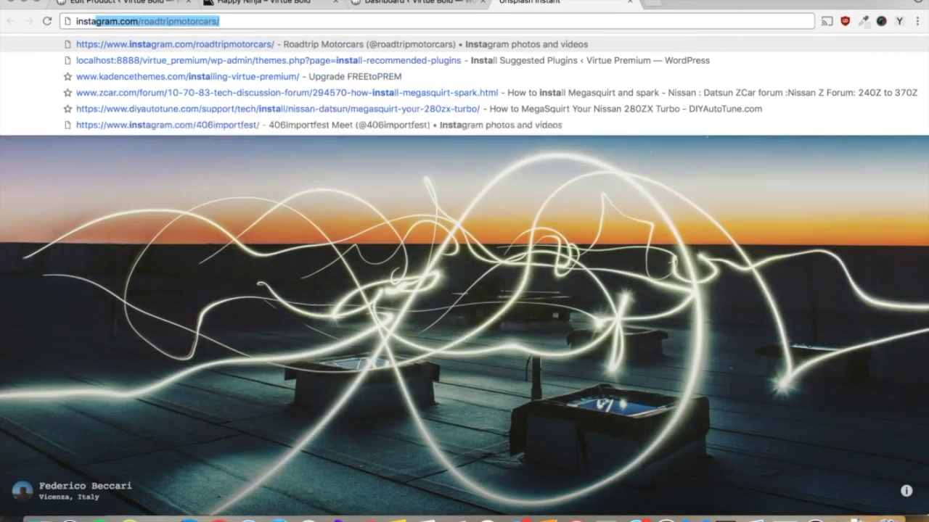
{"action": "type", "text": "lugin wordpress"}
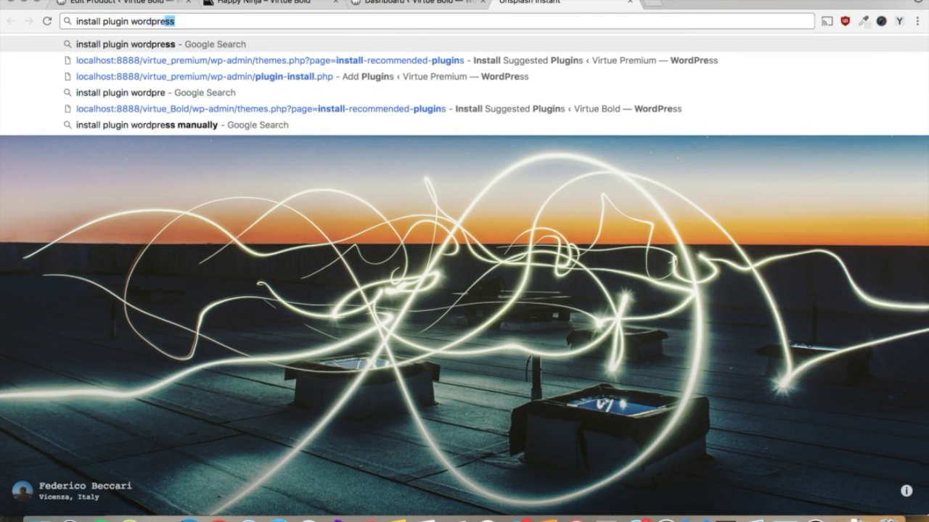
{"action": "key", "text": "Return"}
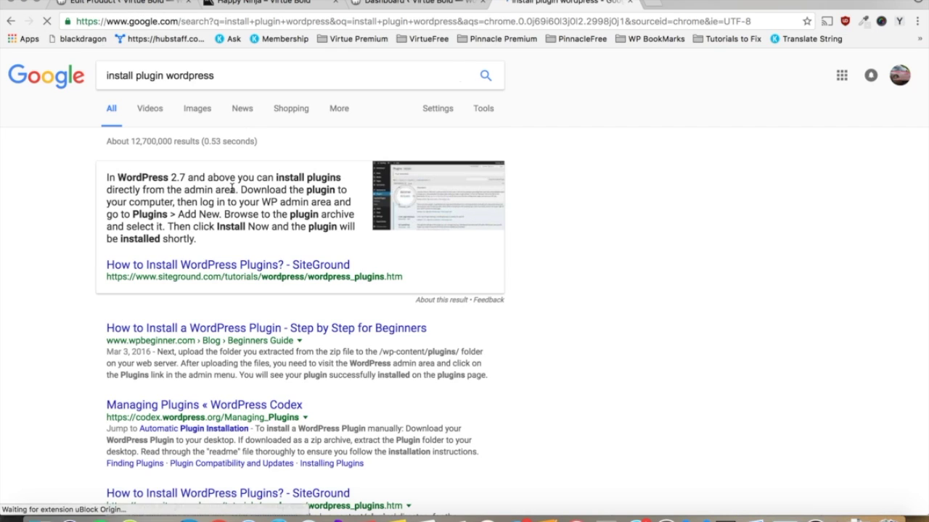
{"action": "scroll", "coordinate": [447, 161], "scroll_direction": "down", "scroll_amount": 2}
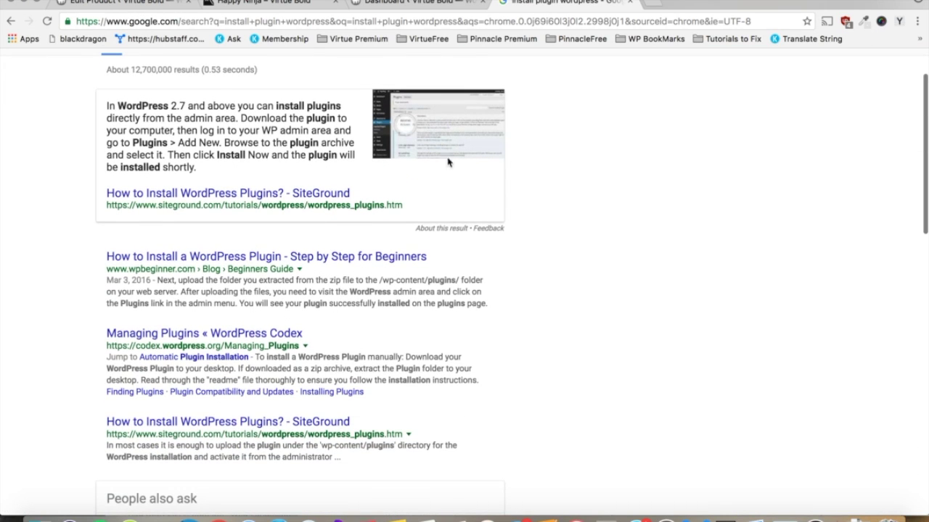
{"action": "left_click", "coordinate": [435, 2]}
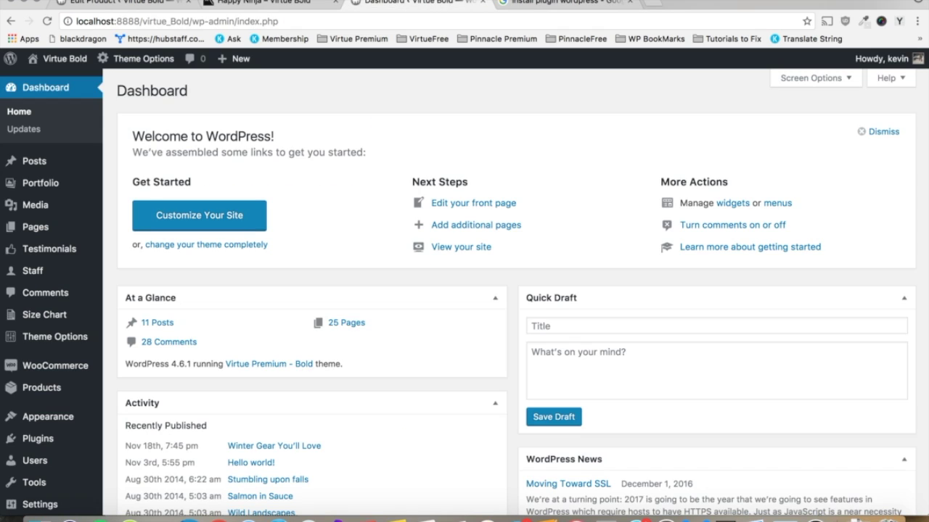
Step: Open the Woo Extras Variation Swatches settings page and highlight the enable swatches setting
{"action": "scroll", "coordinate": [101, 147], "scroll_direction": "down", "scroll_amount": 5}
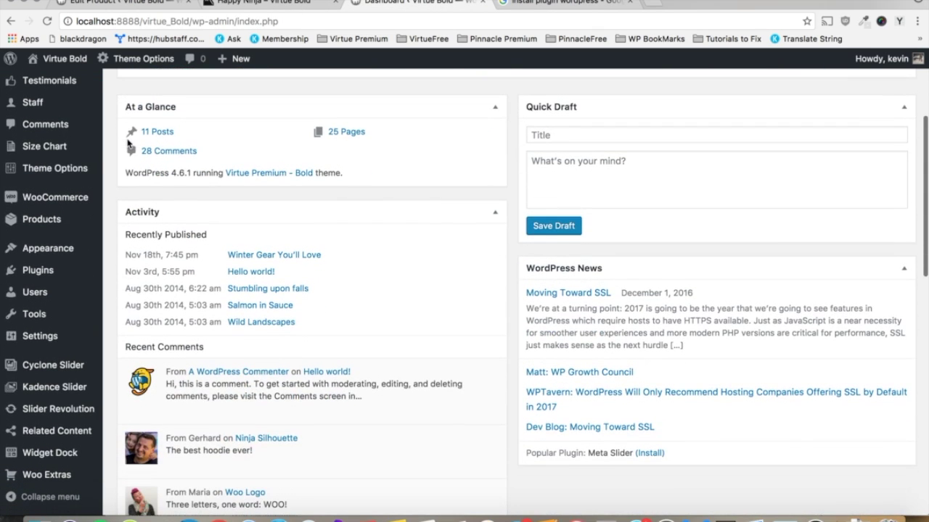
{"action": "mouse_move", "coordinate": [61, 482]}
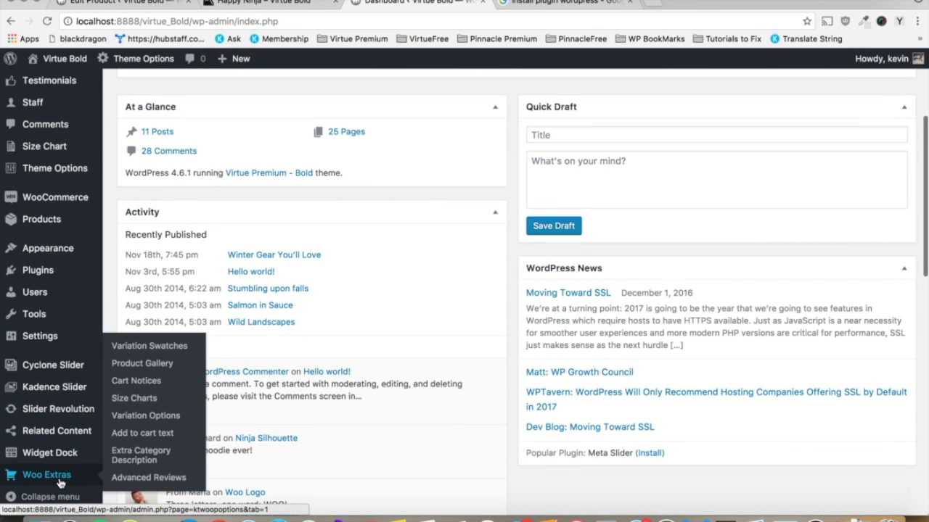
{"action": "left_click", "coordinate": [61, 482]}
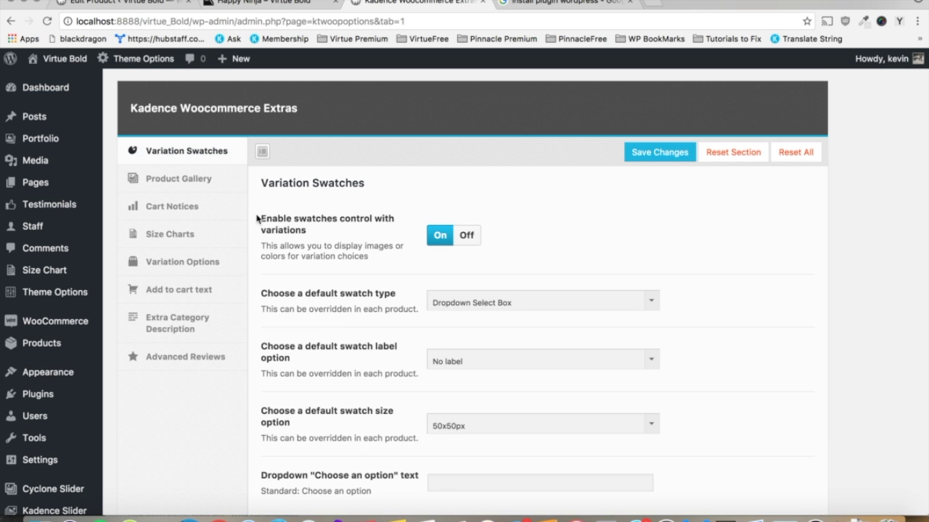
{"action": "left_click_drag", "start_coordinate": [258, 219], "coordinate": [312, 233]}
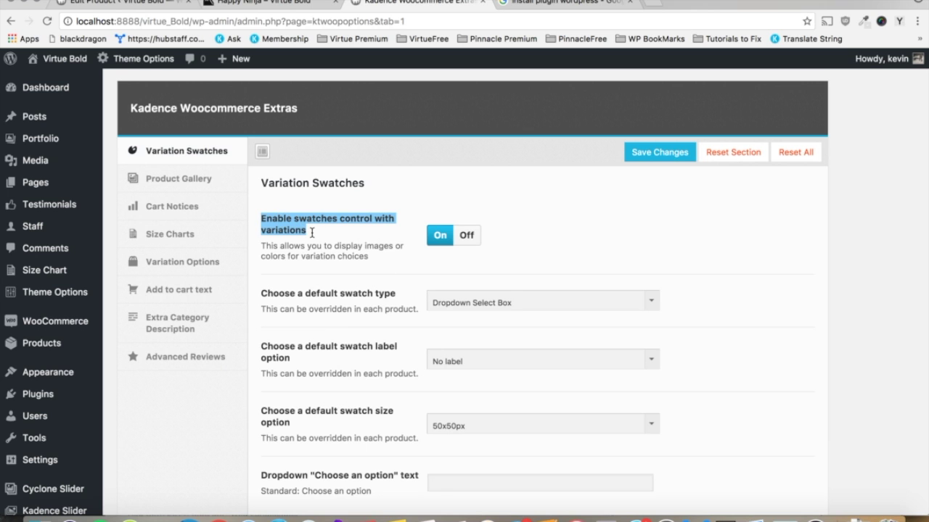
Step: Look through the default swatch type options, leaving the setting unchanged
{"action": "left_click", "coordinate": [333, 273]}
{"action": "scroll", "coordinate": [333, 274], "scroll_direction": "down", "scroll_amount": 3}
{"action": "left_click", "coordinate": [527, 187]}
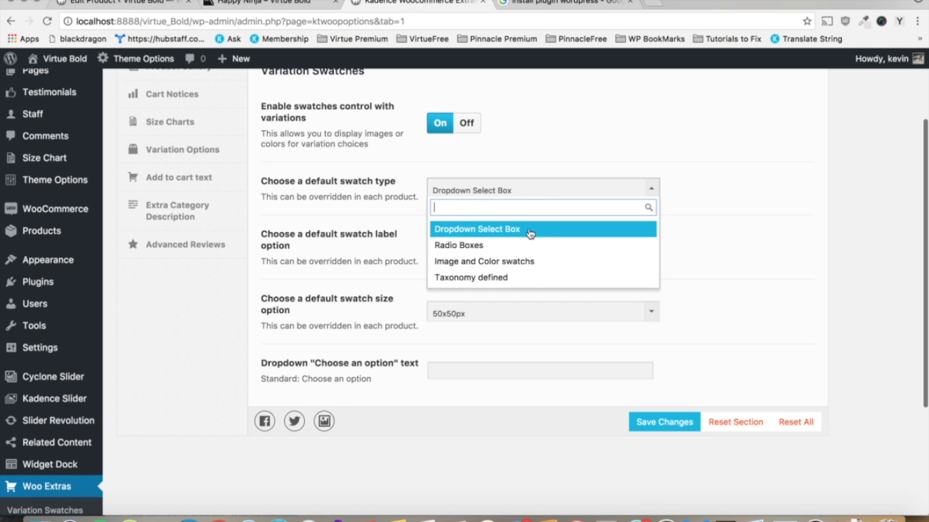
{"action": "left_click", "coordinate": [483, 235]}
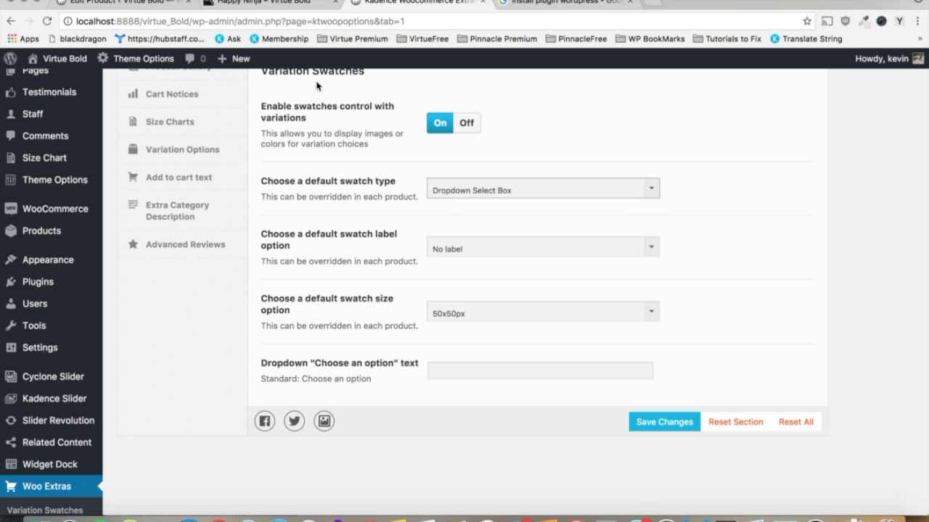
Step: Check the Happy Ninja product page's Color dropdown once more
{"action": "left_click", "coordinate": [263, 3]}
{"action": "left_click", "coordinate": [506, 300]}
{"action": "left_click", "coordinate": [521, 268]}
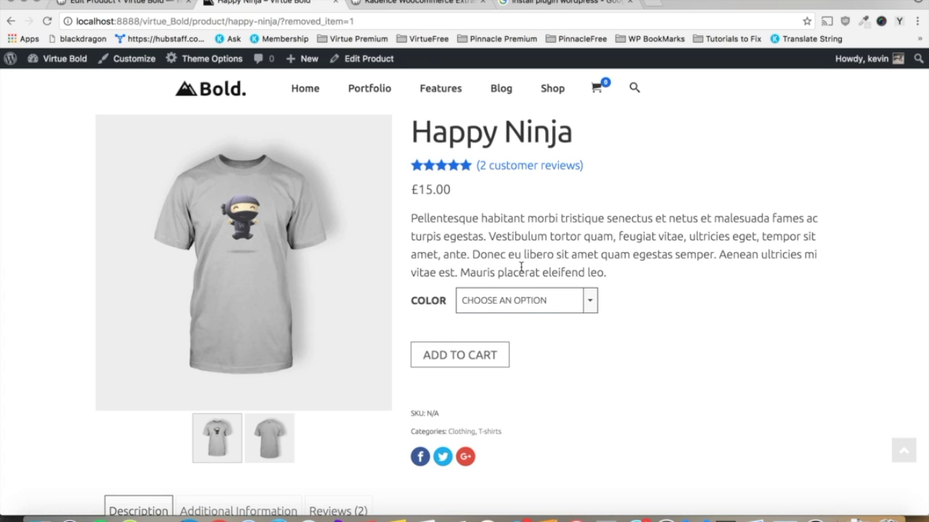
Step: Set the default swatch type to Radio Boxes and save the settings
{"action": "left_click", "coordinate": [412, 3]}
{"action": "scroll", "coordinate": [526, 159], "scroll_direction": "down", "scroll_amount": 1}
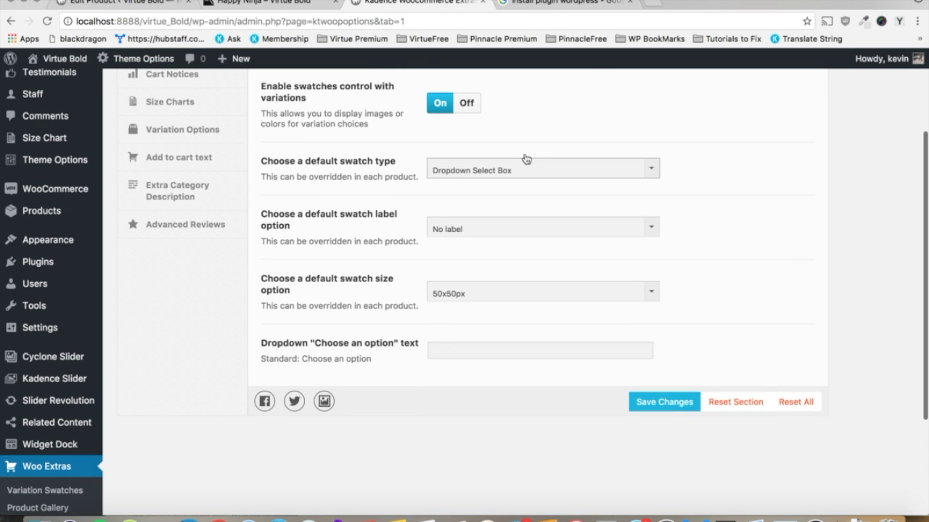
{"action": "left_click", "coordinate": [533, 167]}
{"action": "left_click", "coordinate": [508, 223]}
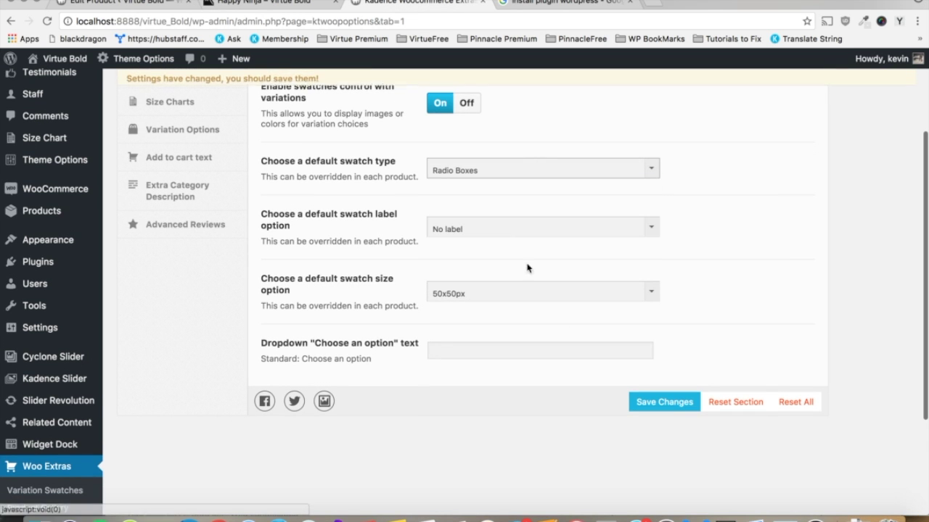
{"action": "left_click", "coordinate": [651, 402]}
Step: Reload the Happy Ninja page and click the Red, Blue, Green and Yellow color boxes
{"action": "left_click", "coordinate": [251, 3]}
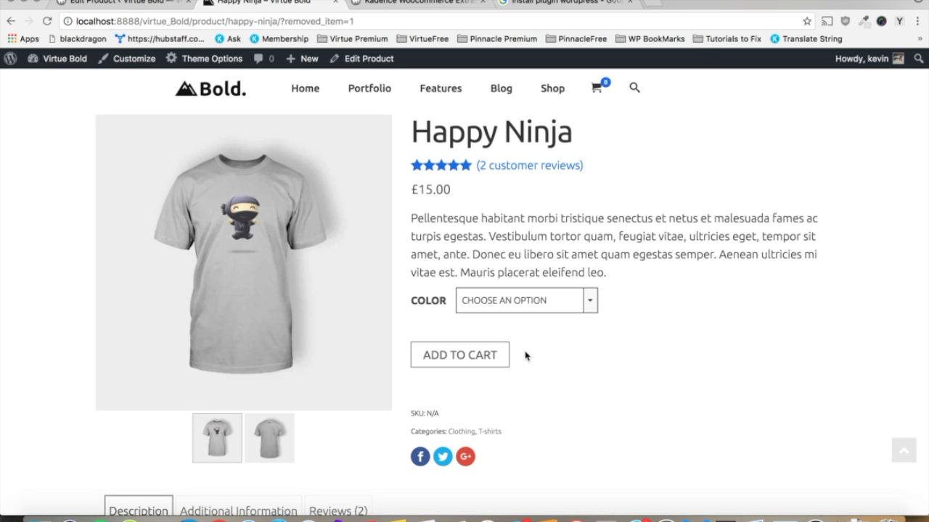
{"action": "key", "text": "super+r"}
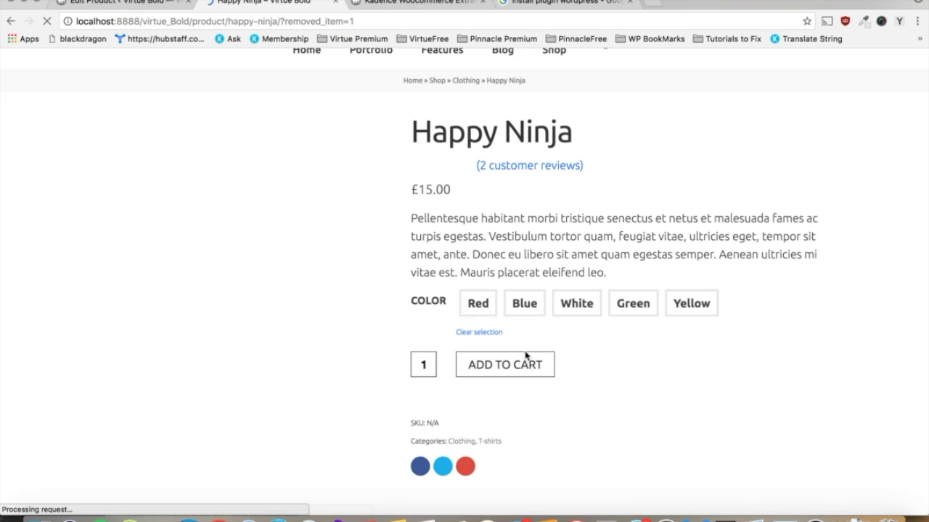
{"action": "left_click", "coordinate": [488, 308]}
{"action": "left_click", "coordinate": [523, 303]}
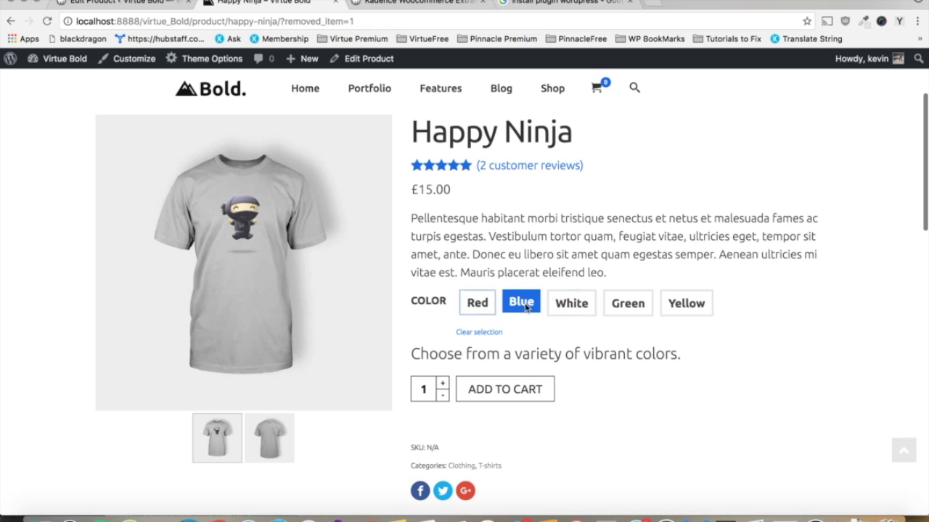
{"action": "left_click", "coordinate": [628, 303]}
{"action": "left_click", "coordinate": [685, 304]}
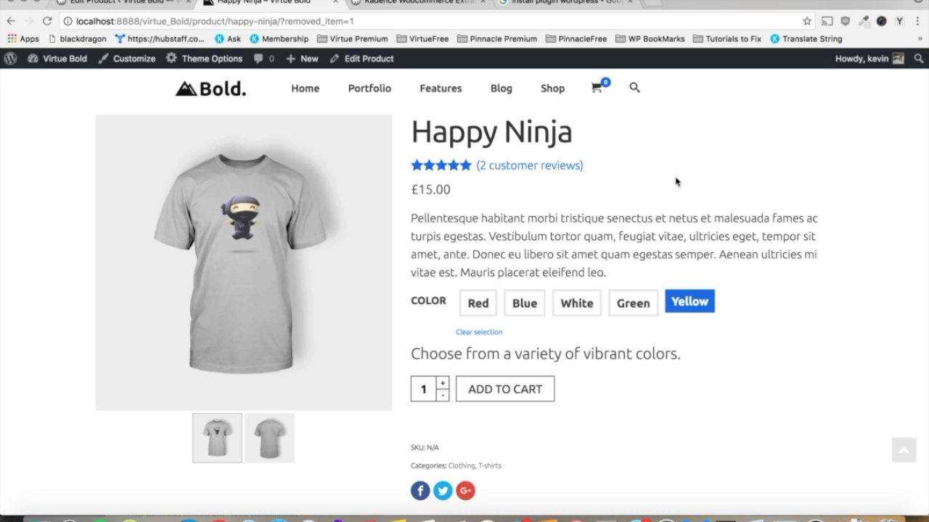
Step: Back on the swatch settings, review the default swatch type choices without changing them
{"action": "left_click", "coordinate": [435, 2]}
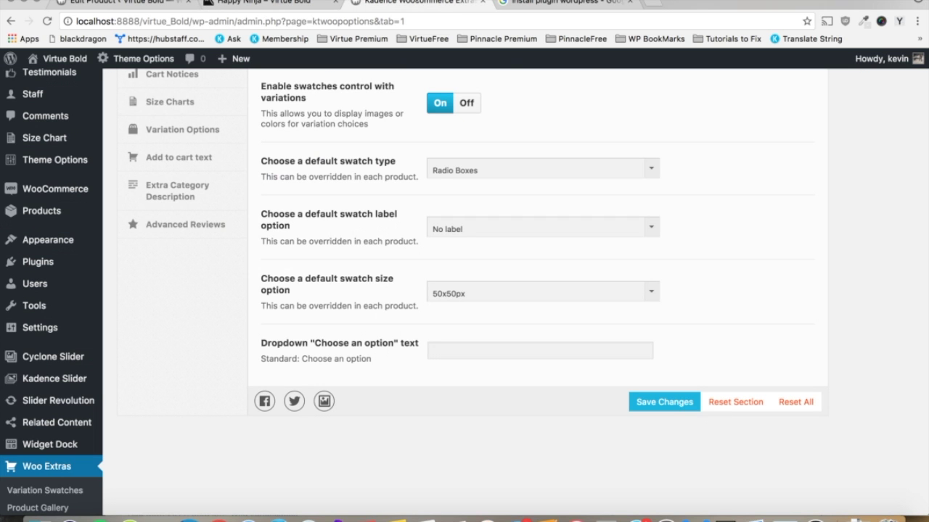
{"action": "left_click", "coordinate": [494, 168]}
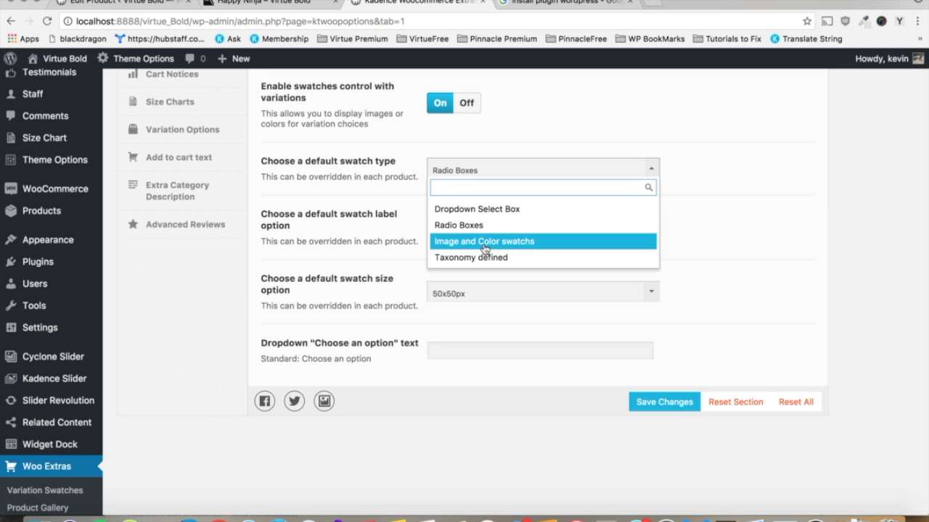
{"action": "left_click", "coordinate": [404, 232]}
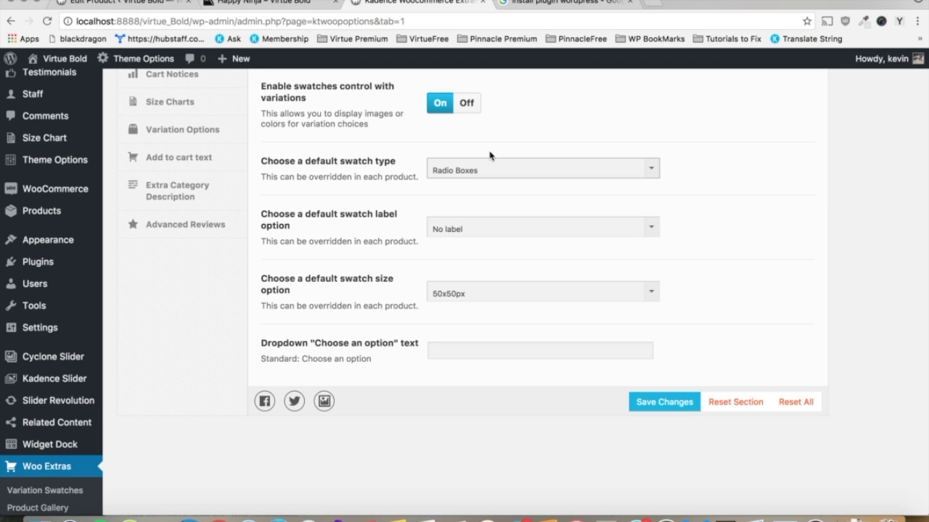
{"action": "scroll", "coordinate": [374, 224], "scroll_direction": "down", "scroll_amount": 2}
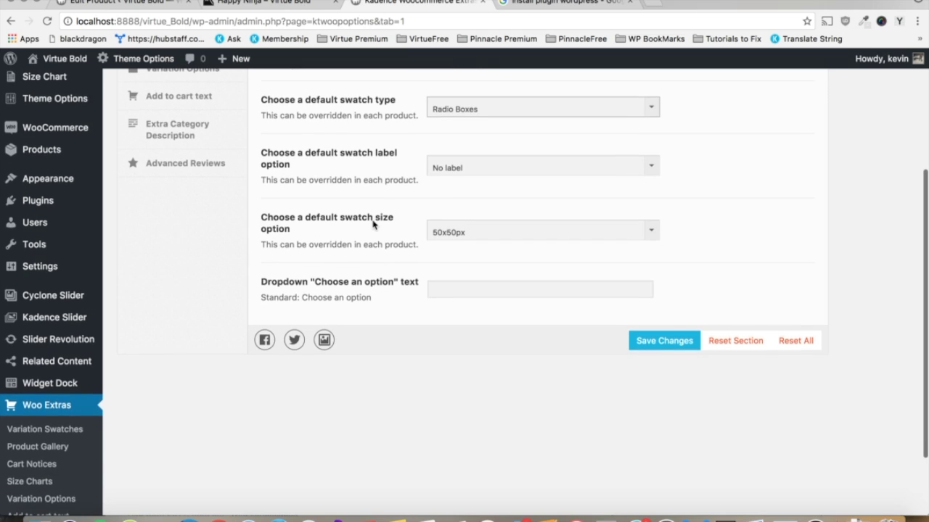
{"action": "scroll", "coordinate": [372, 178], "scroll_direction": "down", "scroll_amount": 1}
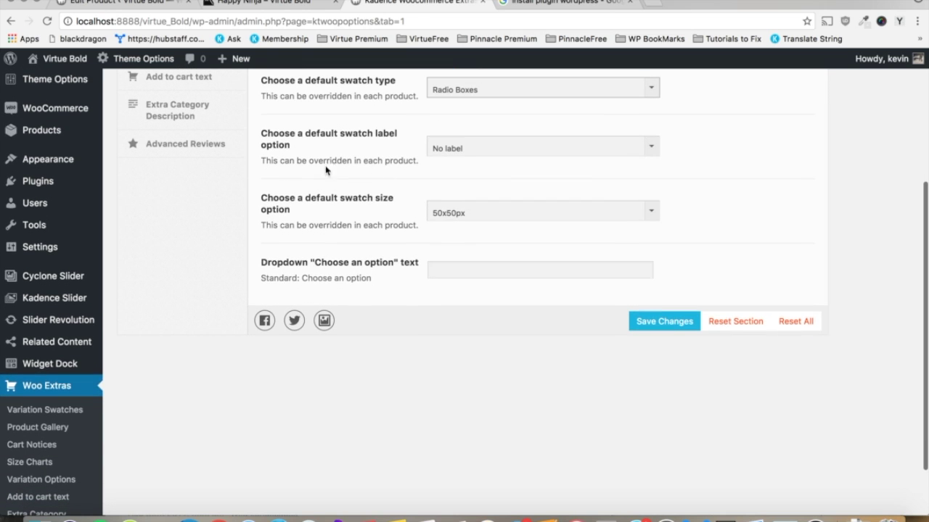
Step: Try the swatch label options Show above, Show below and Above on hover, ending on No label
{"action": "left_click", "coordinate": [450, 147]}
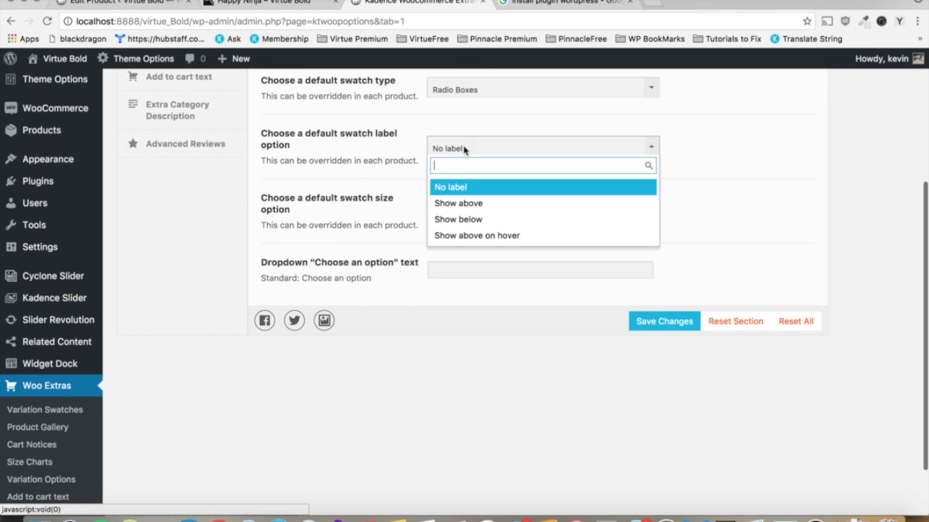
{"action": "left_click", "coordinate": [465, 206]}
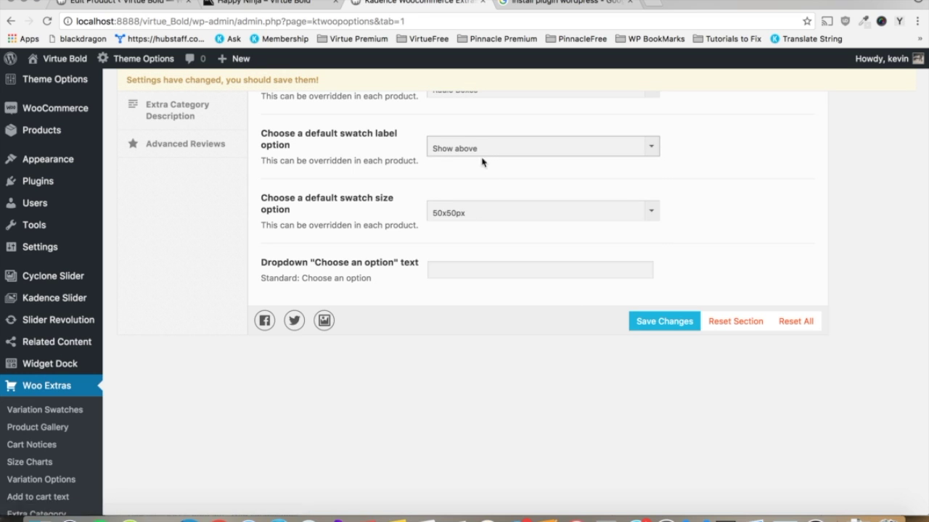
{"action": "left_click", "coordinate": [469, 147]}
{"action": "left_click", "coordinate": [479, 219]}
{"action": "left_click", "coordinate": [489, 152]}
{"action": "left_click", "coordinate": [492, 240]}
{"action": "left_click", "coordinate": [468, 150]}
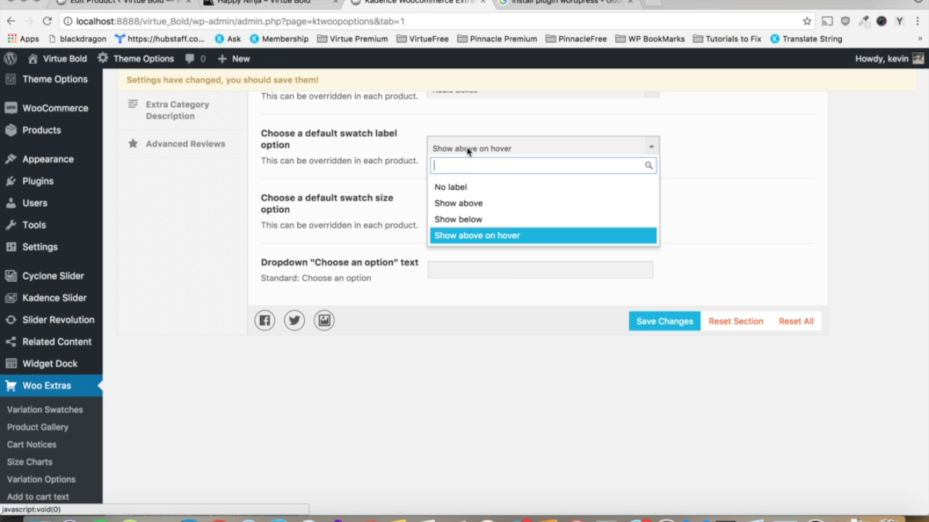
{"action": "left_click", "coordinate": [463, 188]}
{"action": "left_click", "coordinate": [470, 154]}
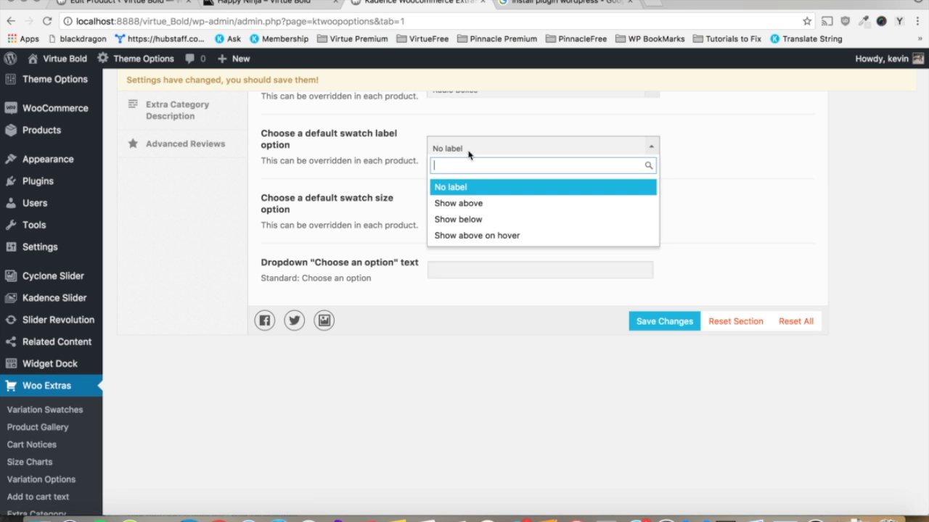
{"action": "left_click", "coordinate": [456, 191]}
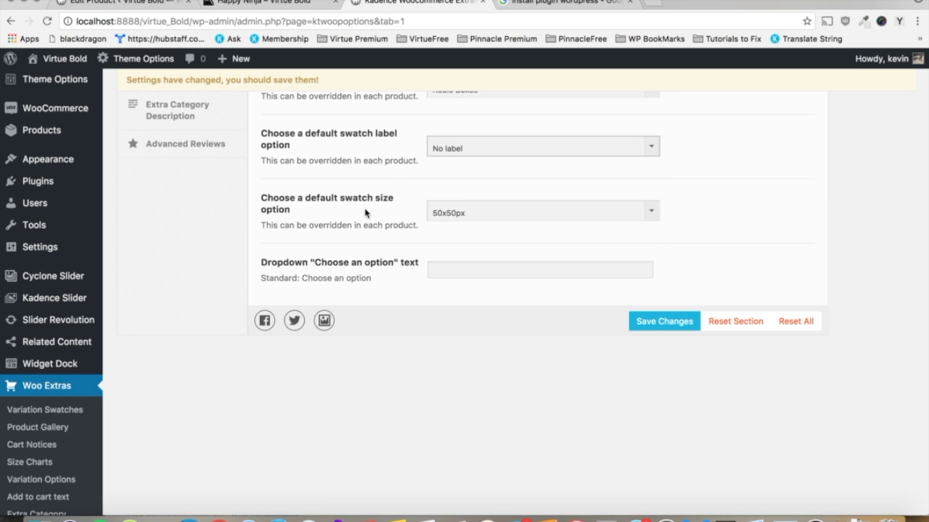
Step: Keep the default swatch size at 50x50px and select the 'Choose an option' placeholder text
{"action": "left_click", "coordinate": [501, 213]}
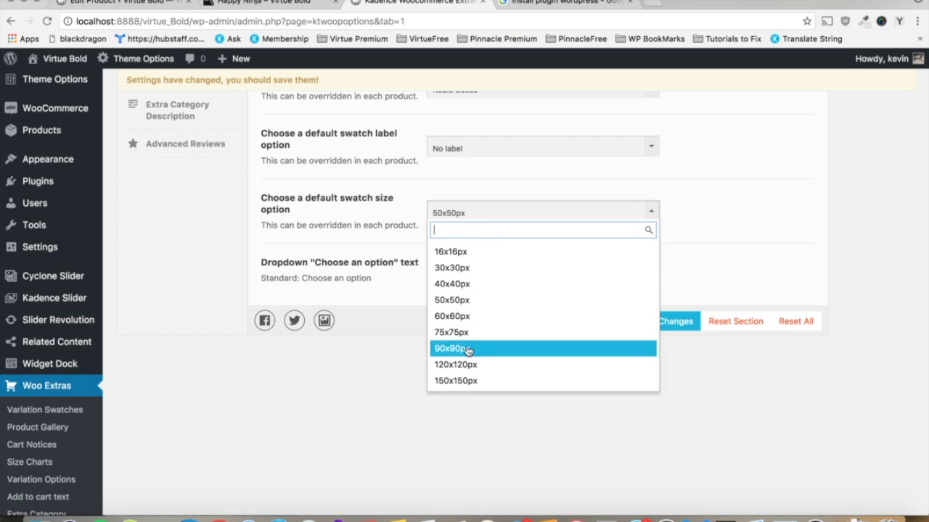
{"action": "left_click", "coordinate": [373, 290]}
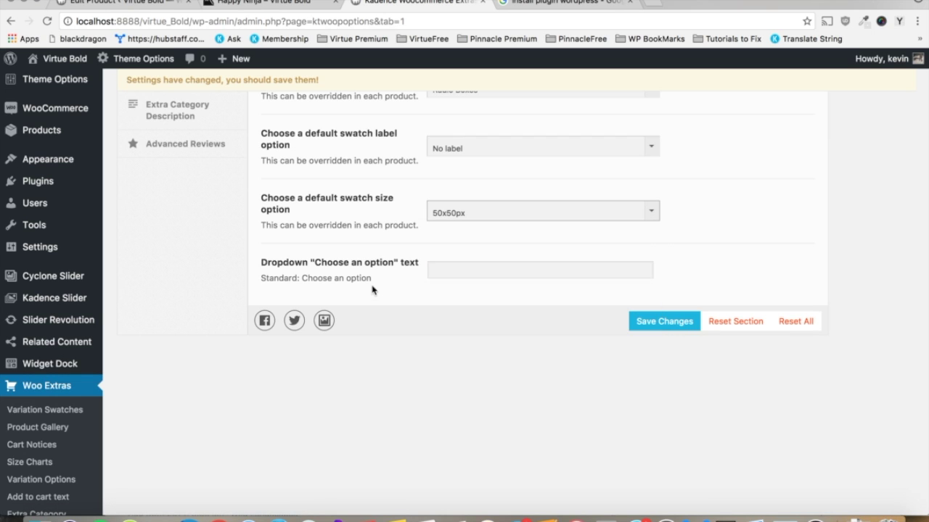
{"action": "left_click_drag", "start_coordinate": [394, 262], "coordinate": [314, 262]}
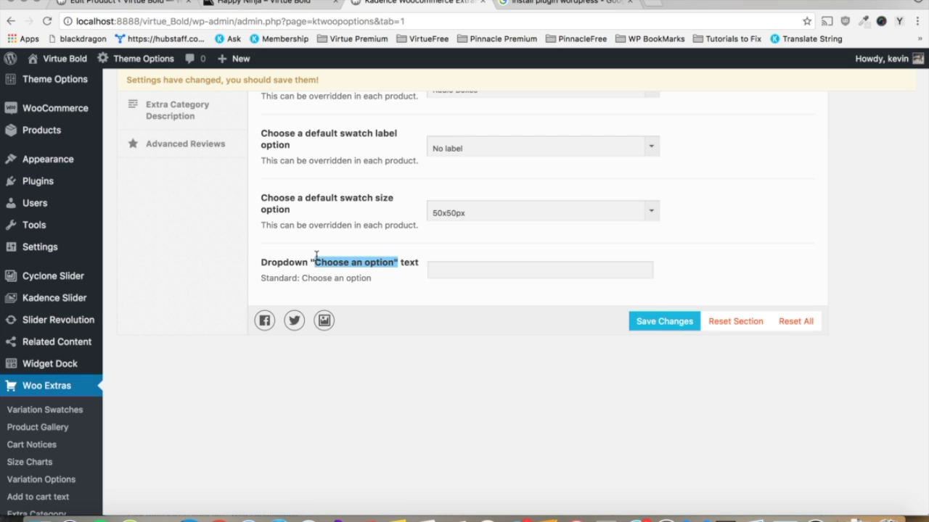
{"action": "left_click", "coordinate": [272, 2]}
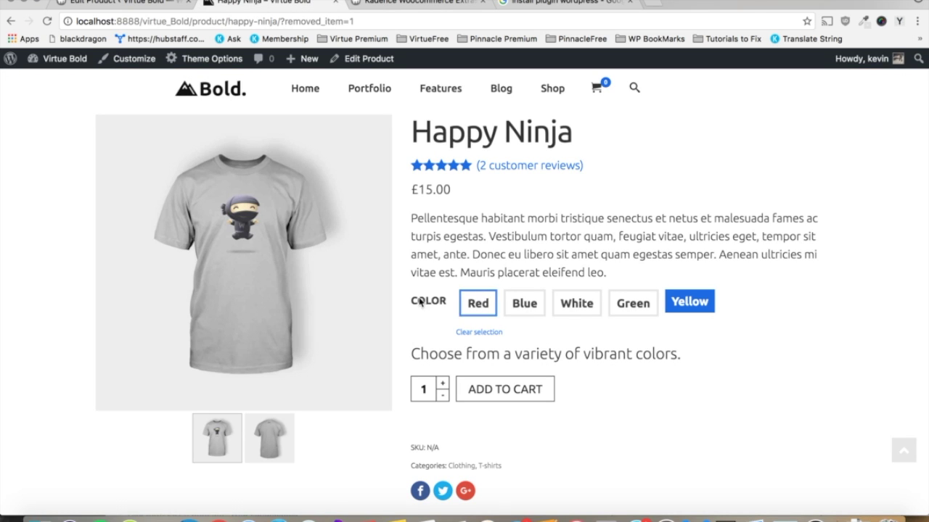
{"action": "left_click", "coordinate": [396, 4]}
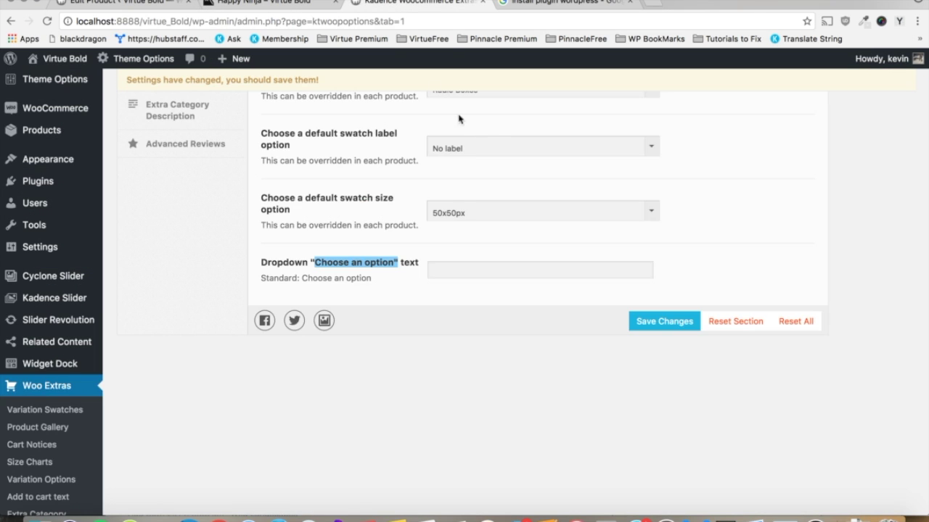
{"action": "scroll", "coordinate": [494, 128], "scroll_direction": "up", "scroll_amount": 2}
Step: Set the default swatch type to Dropdown Select Box with placeholder 'OPTIONS!!' and save
{"action": "left_click", "coordinate": [501, 225]}
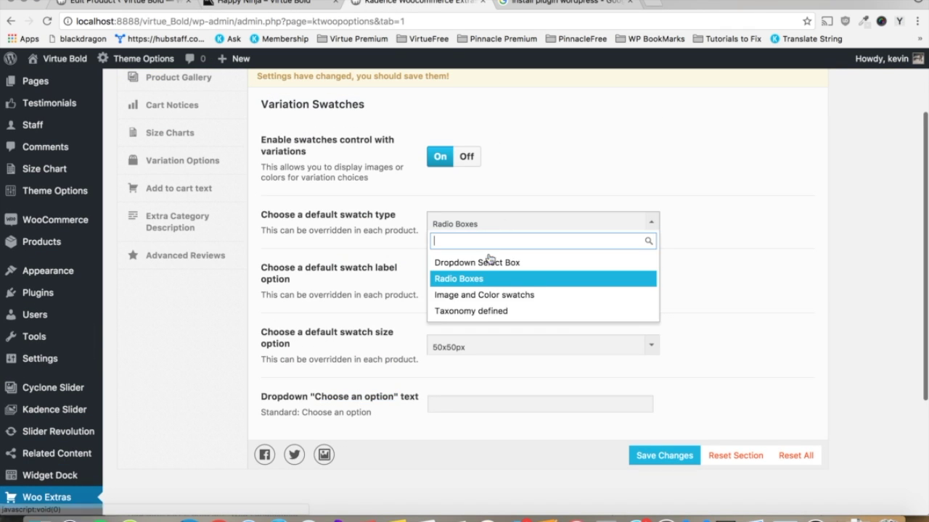
{"action": "left_click", "coordinate": [489, 260]}
{"action": "left_click", "coordinate": [583, 404]}
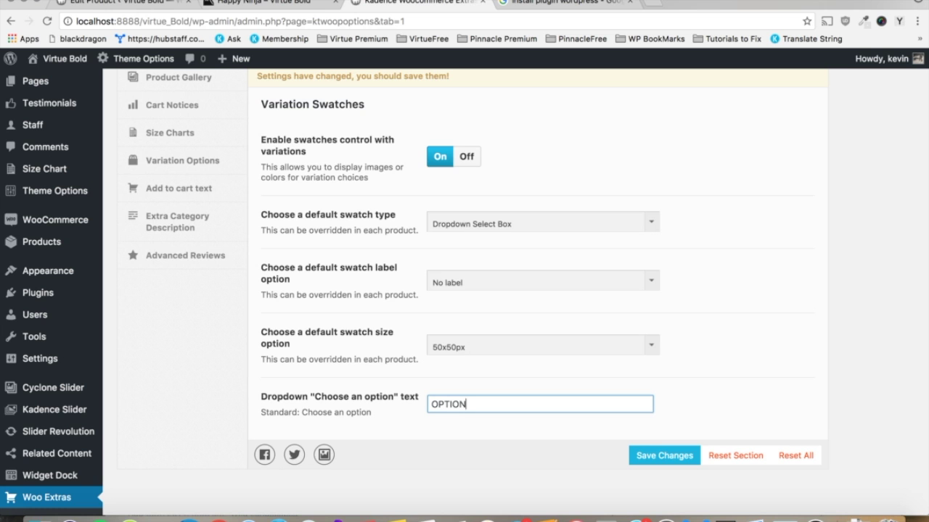
{"action": "left_click", "coordinate": [688, 455]}
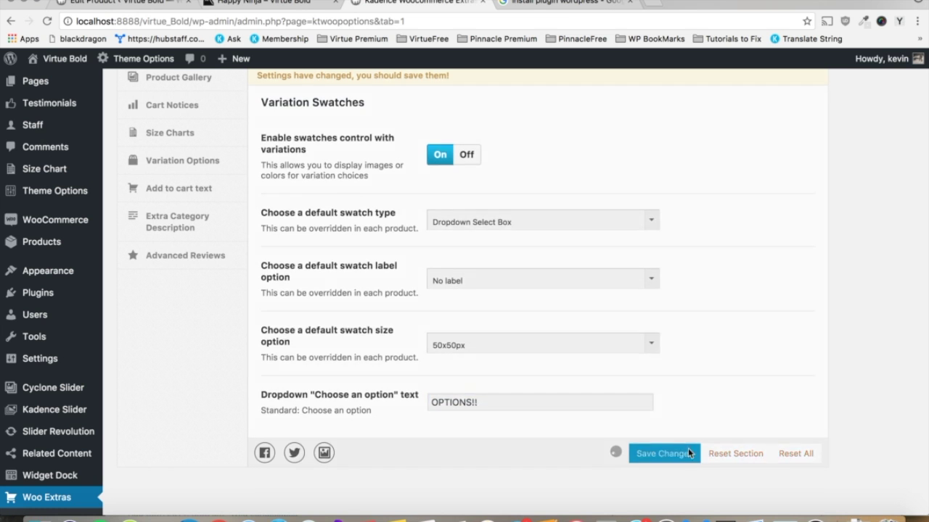
{"action": "left_click", "coordinate": [243, 5]}
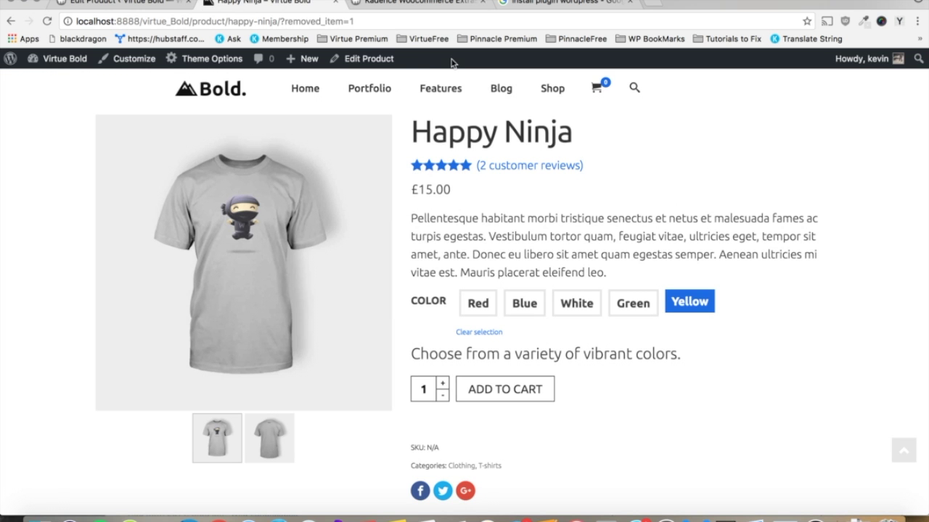
Step: Reload Happy Ninja's page and check that the Color dropdown reads OPTIONS!!
{"action": "key", "text": "super+r"}
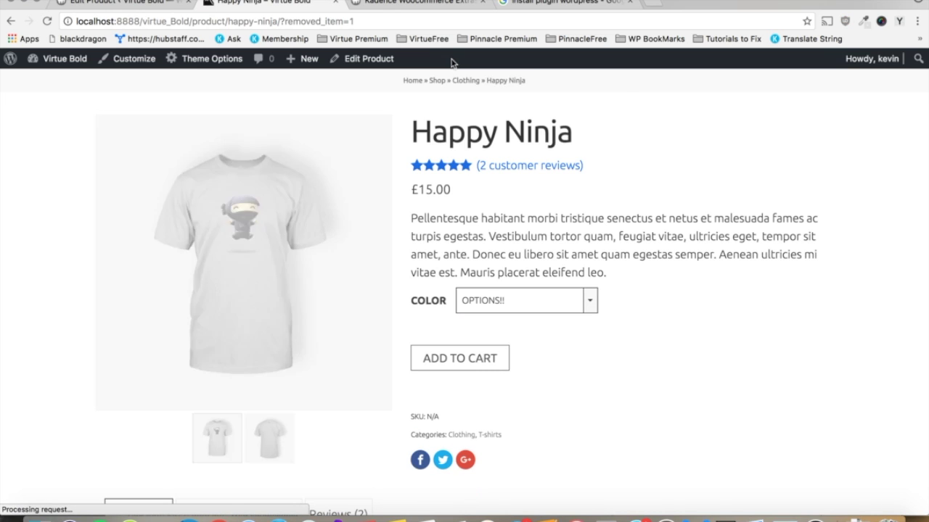
{"action": "left_click", "coordinate": [551, 301]}
{"action": "left_click", "coordinate": [521, 302]}
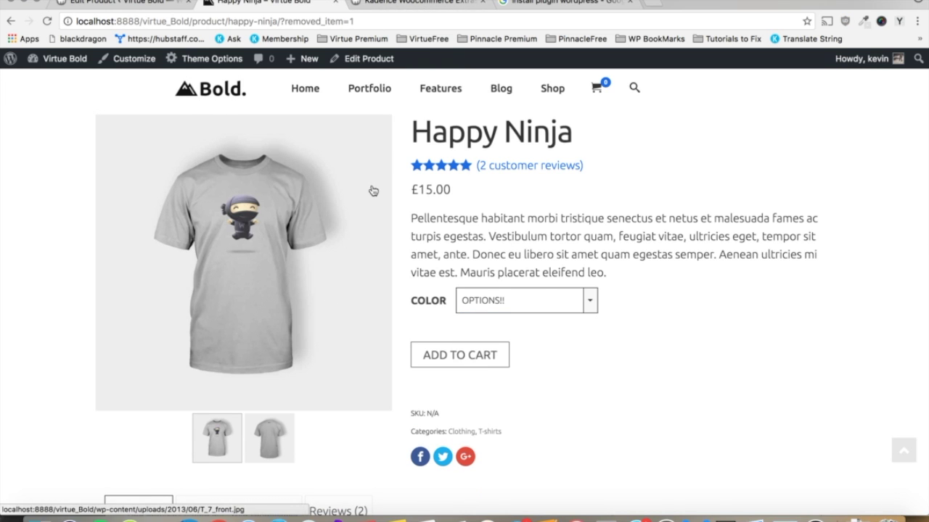
Step: In the Happy Ninja product editor, confirm the product type stays Variable product
{"action": "left_click", "coordinate": [131, 6]}
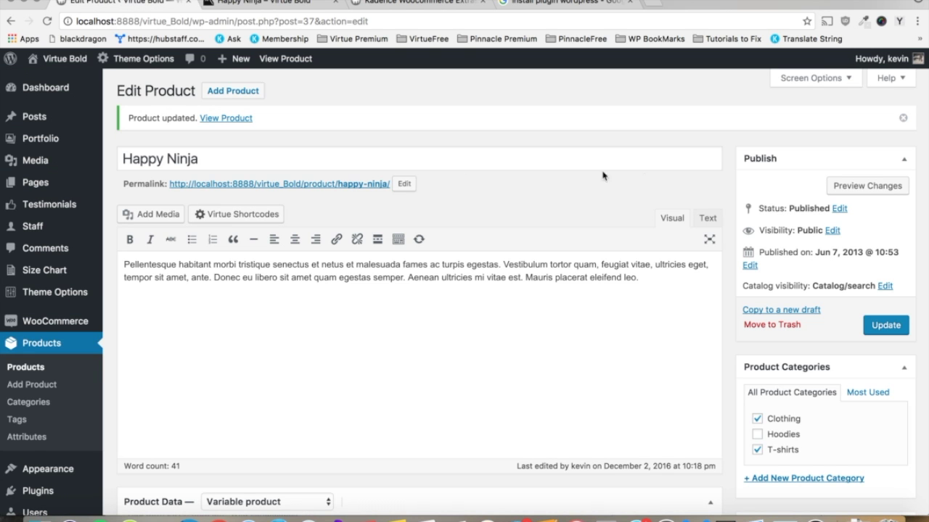
{"action": "scroll", "coordinate": [643, 178], "scroll_direction": "down", "scroll_amount": 5}
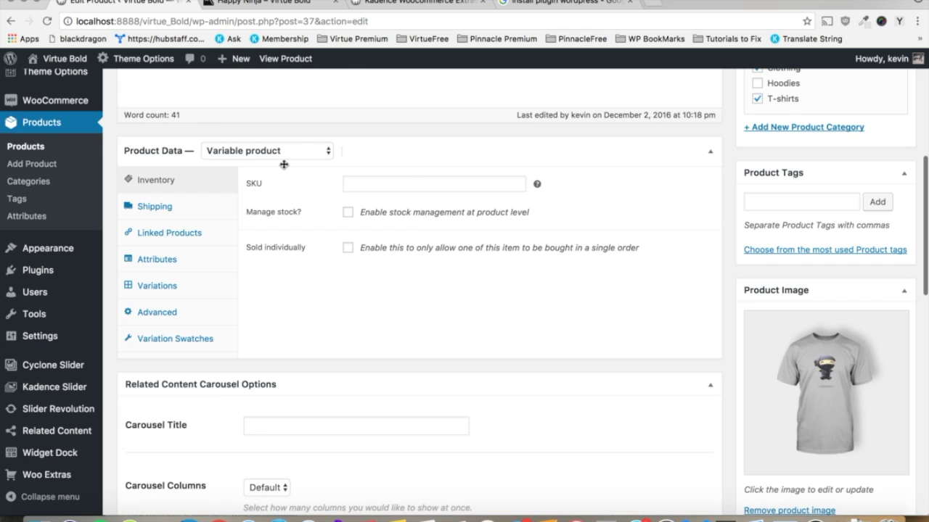
{"action": "left_click", "coordinate": [270, 151]}
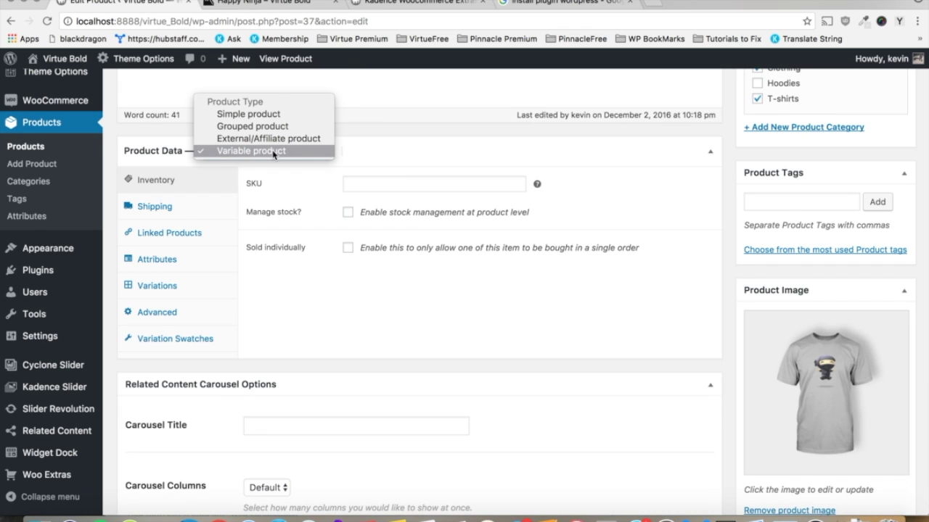
{"action": "left_click", "coordinate": [234, 152]}
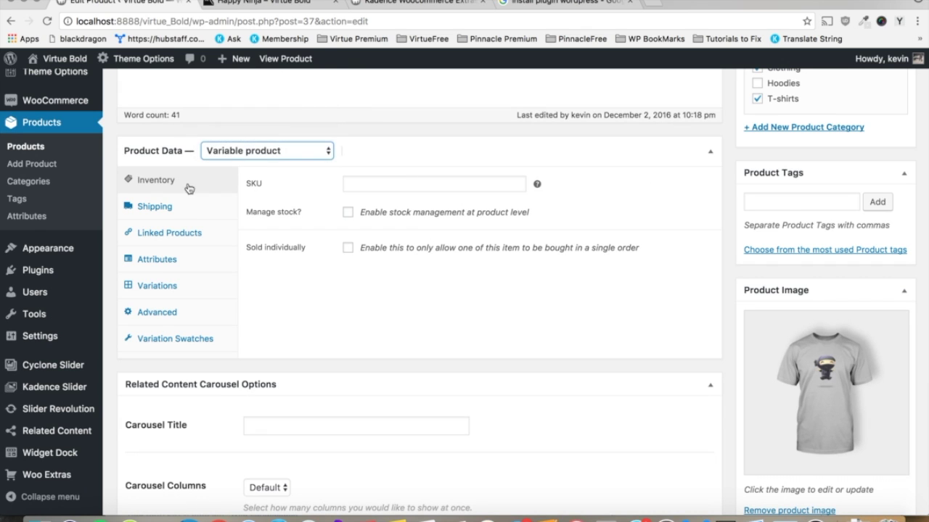
Step: Review the Color attribute and the variations, then show the Variation Swatches panel
{"action": "left_click", "coordinate": [186, 262]}
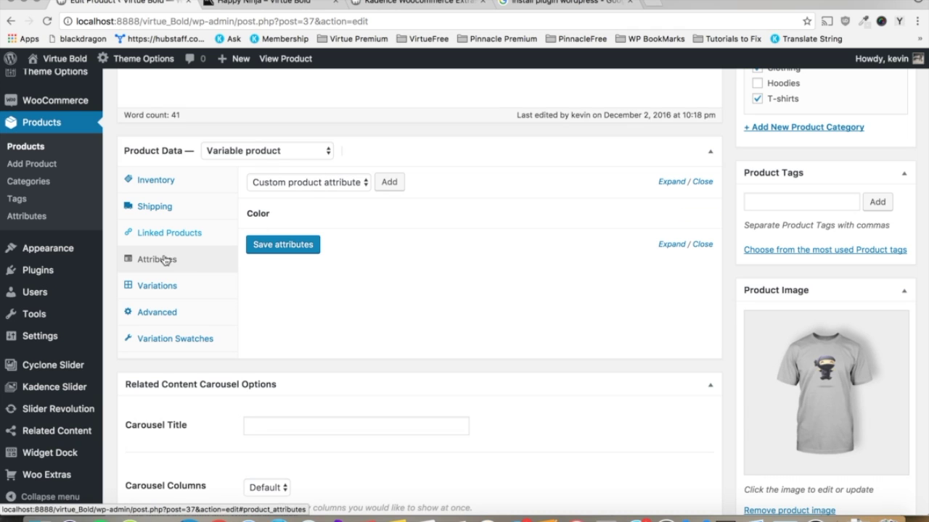
{"action": "mouse_move", "coordinate": [303, 220]}
{"action": "left_click", "coordinate": [386, 212]}
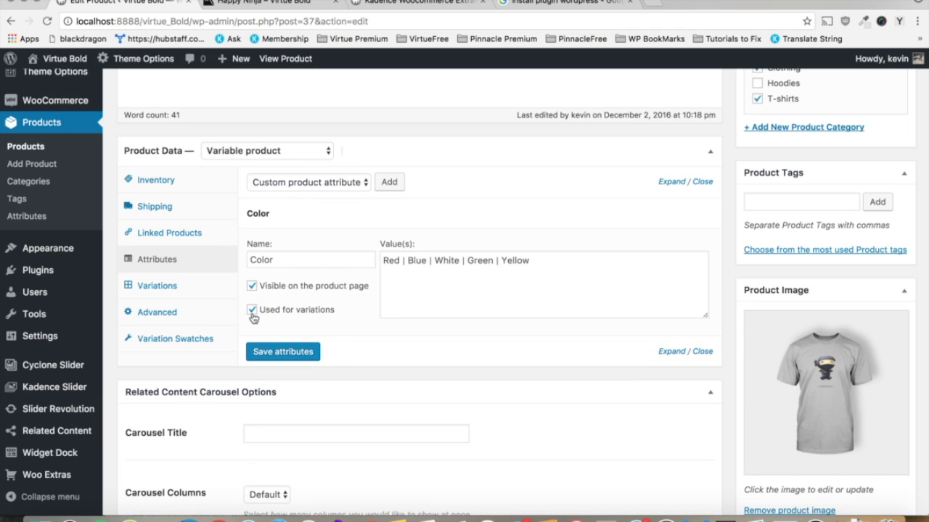
{"action": "left_click", "coordinate": [182, 286]}
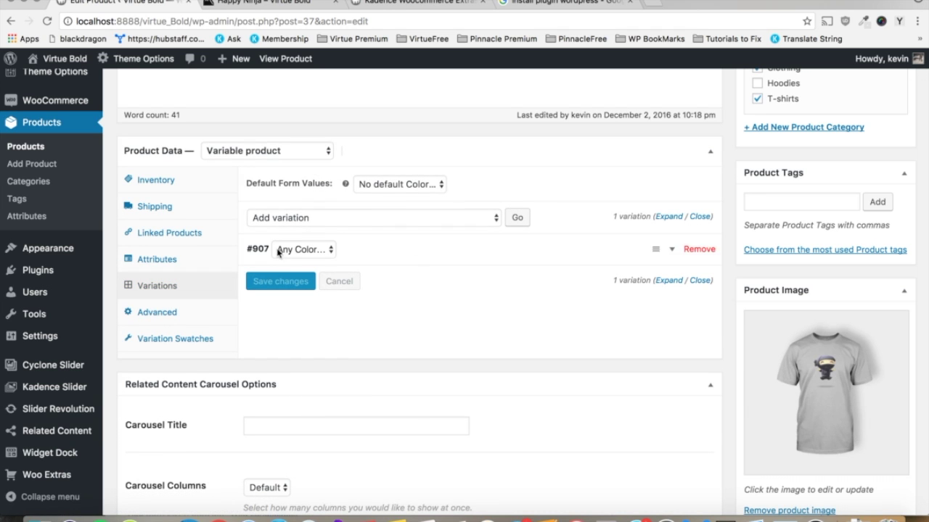
{"action": "left_click", "coordinate": [144, 347]}
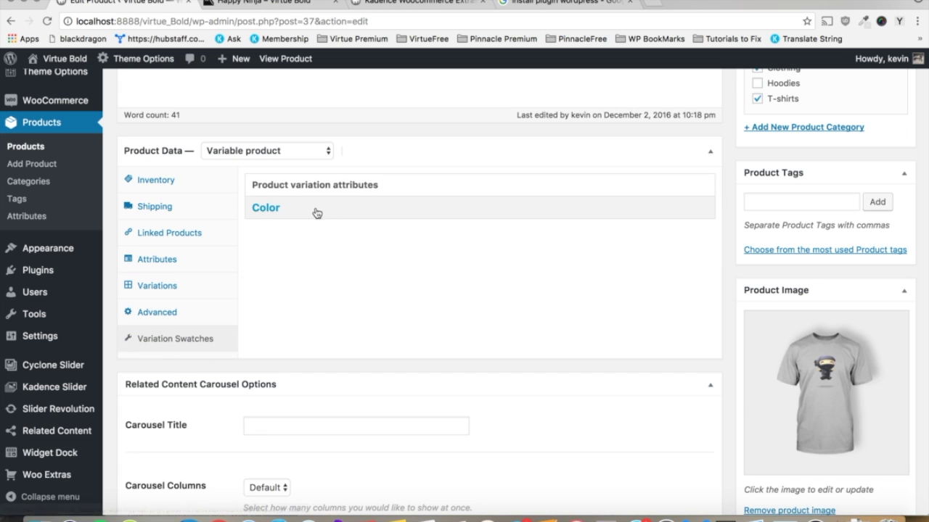
Step: Set the Color attribute's Variation Style to Color and image swatches and Display Label to Show below
{"action": "left_click", "coordinate": [283, 217]}
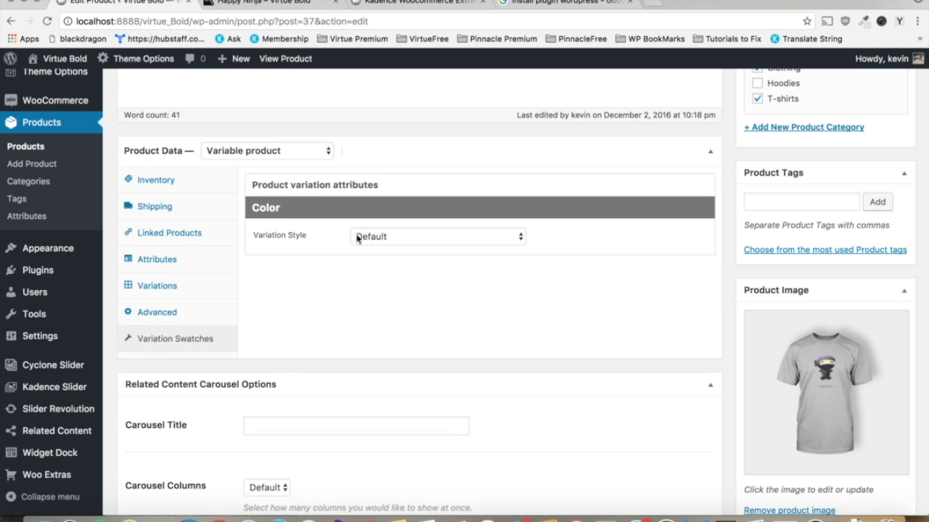
{"action": "left_click", "coordinate": [413, 243]}
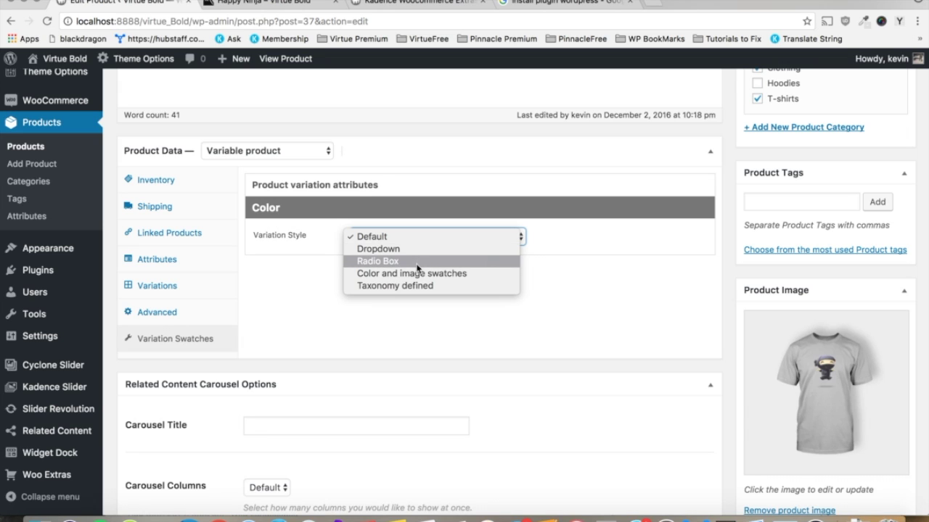
{"action": "left_click", "coordinate": [417, 262]}
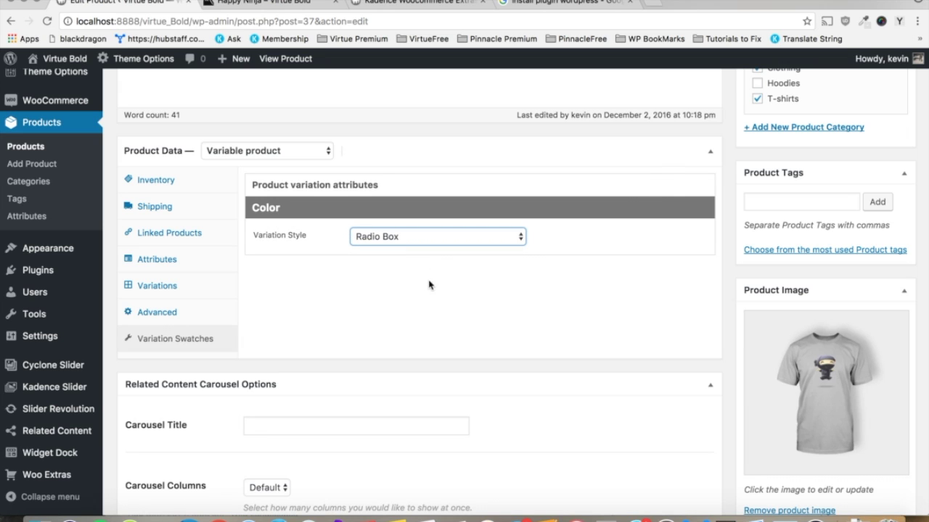
{"action": "left_click", "coordinate": [447, 240]}
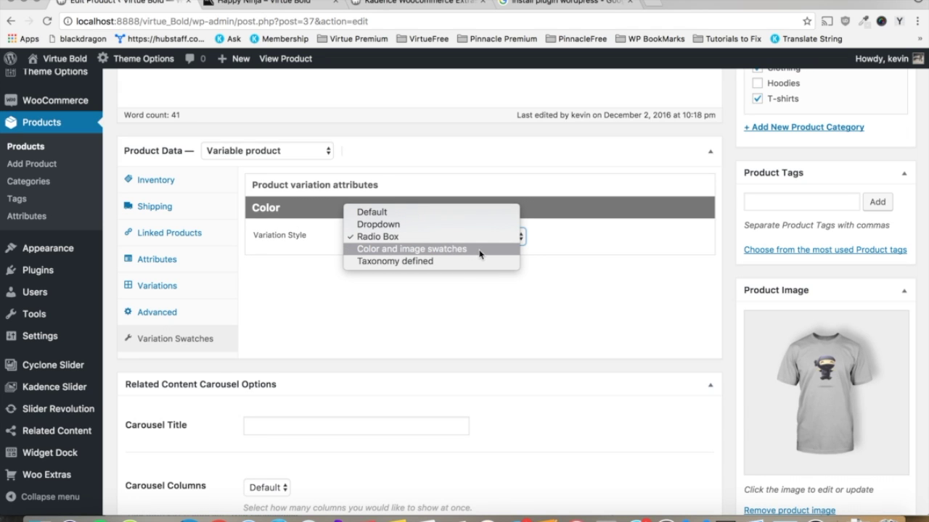
{"action": "left_click", "coordinate": [477, 250]}
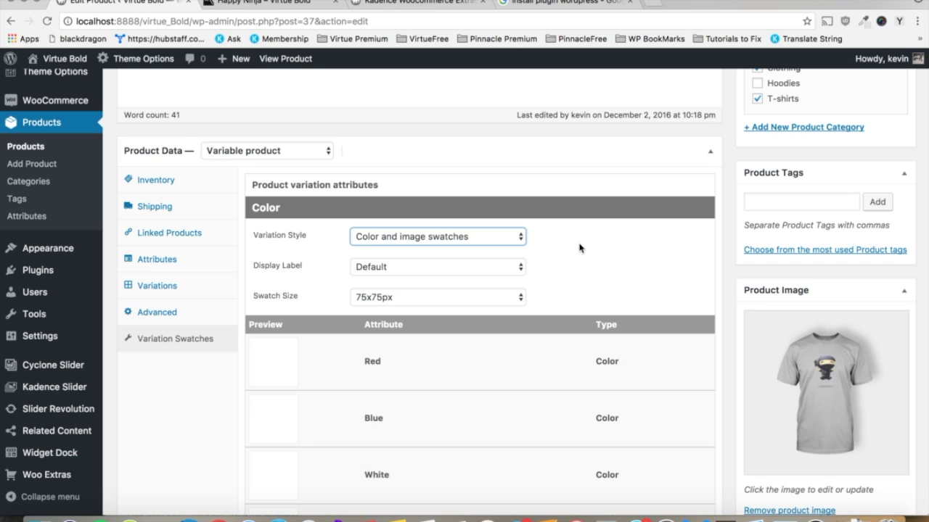
{"action": "scroll", "coordinate": [580, 247], "scroll_direction": "down", "scroll_amount": 1}
{"action": "left_click", "coordinate": [371, 225]}
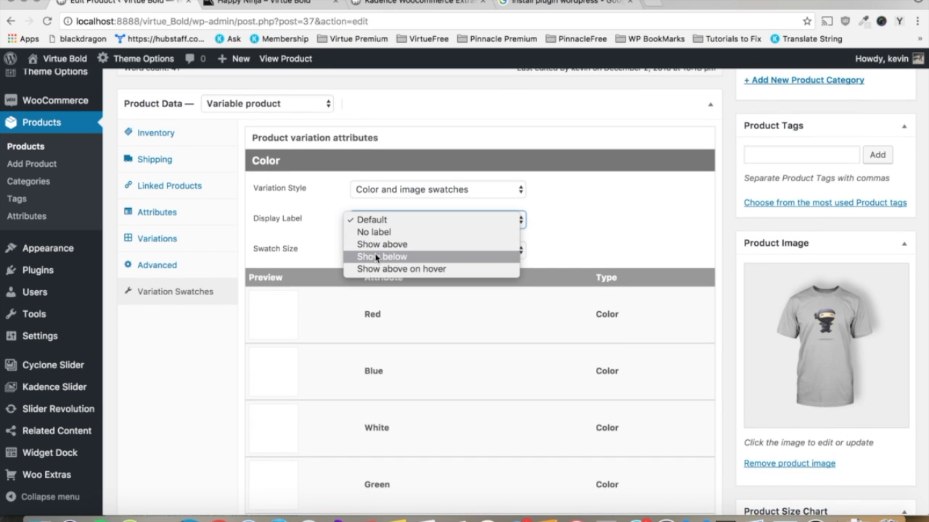
{"action": "left_click", "coordinate": [378, 256]}
{"action": "scroll", "coordinate": [333, 247], "scroll_direction": "down", "scroll_amount": 2}
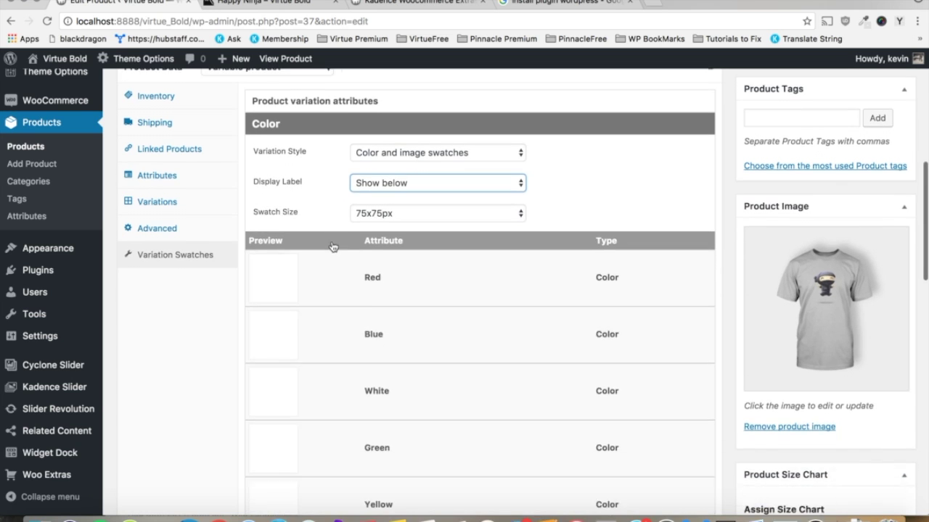
Step: Switch the Red swatch back from image to Color type and give it a red colour
{"action": "left_click", "coordinate": [332, 244]}
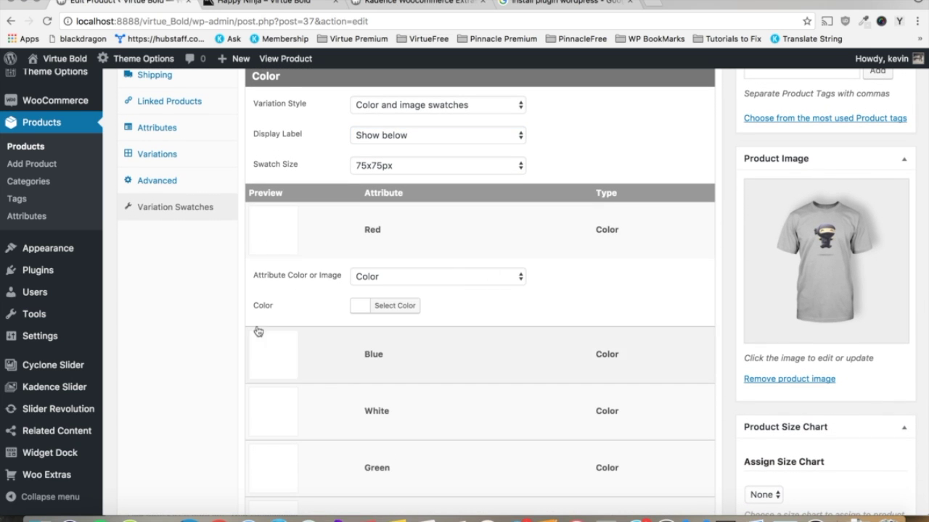
{"action": "left_click", "coordinate": [382, 281]}
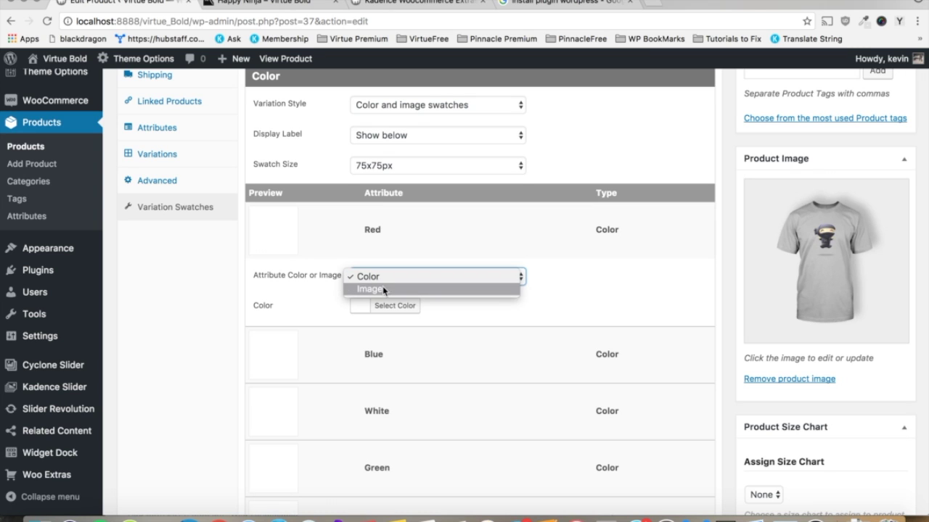
{"action": "left_click", "coordinate": [383, 288]}
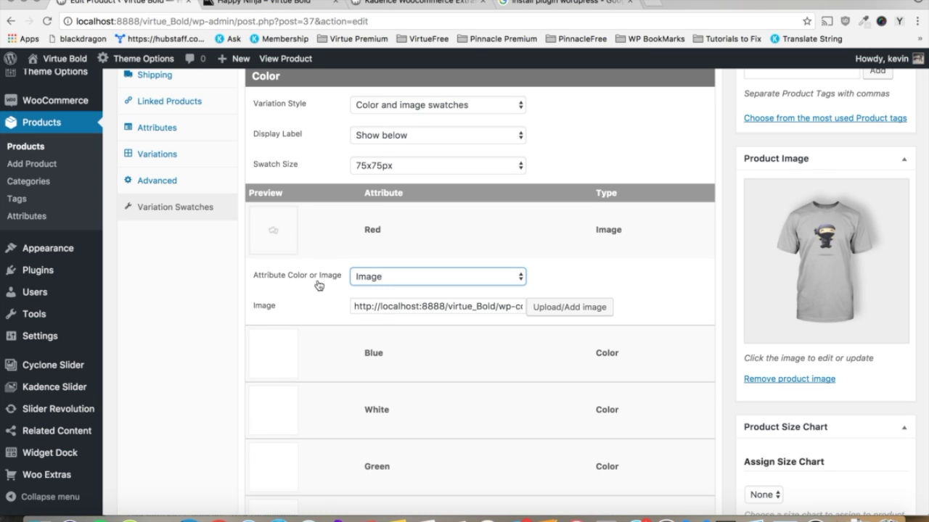
{"action": "left_click", "coordinate": [546, 313]}
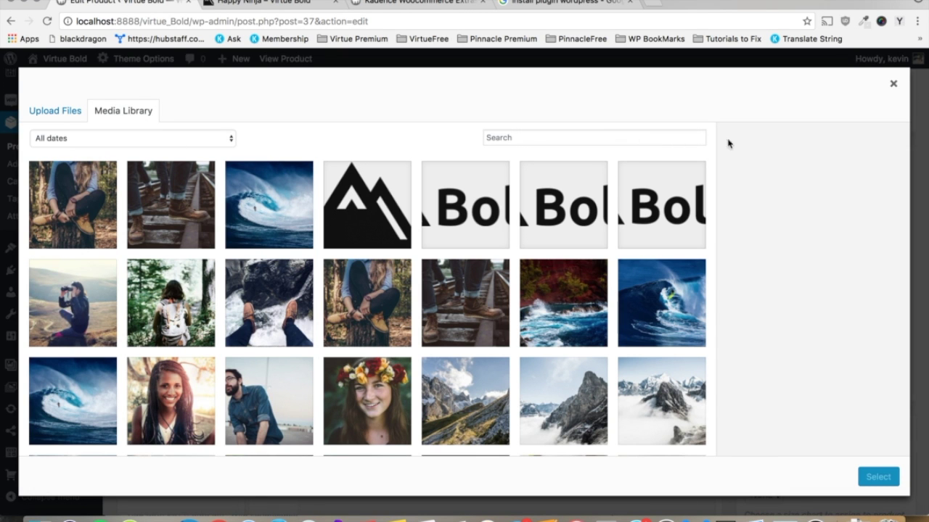
{"action": "left_click", "coordinate": [894, 84]}
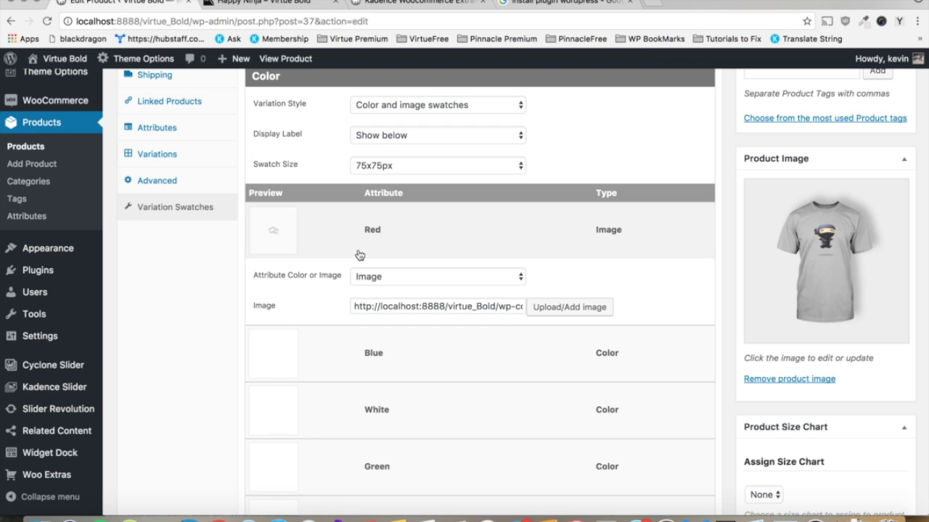
{"action": "left_click", "coordinate": [365, 282]}
{"action": "key", "text": "Escape"}
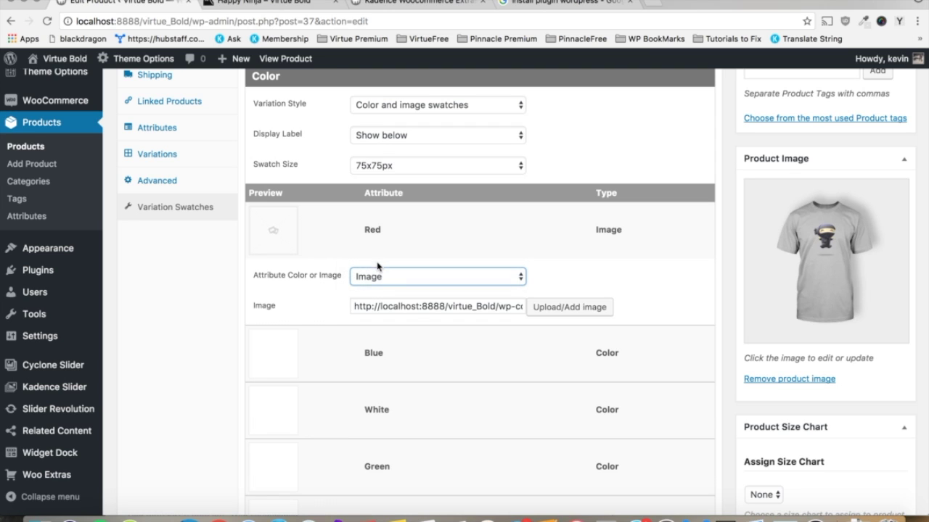
{"action": "key", "text": "Up"}
{"action": "left_click", "coordinate": [358, 305]}
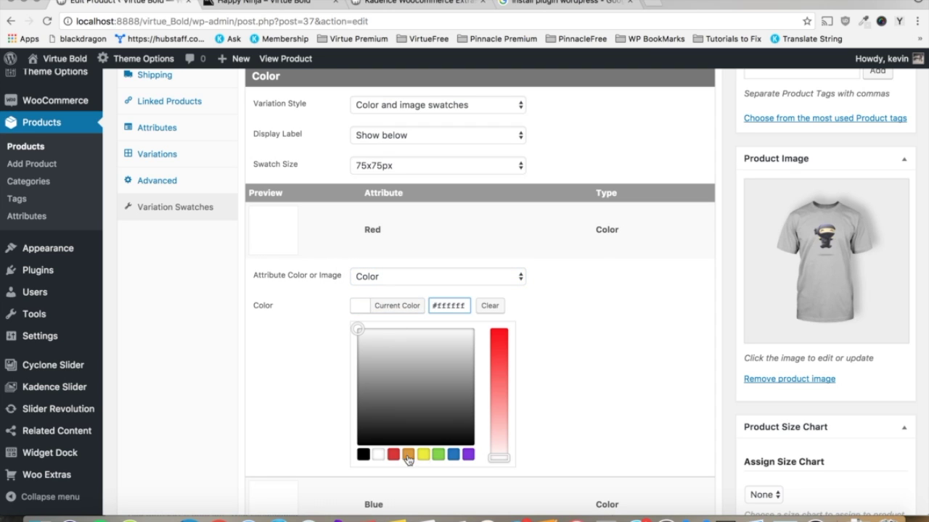
{"action": "left_click", "coordinate": [393, 455]}
{"action": "left_click", "coordinate": [389, 237]}
Step: Give the Blue, Green and Yellow swatches the colours #1e73be, #81d742 and #eeee22
{"action": "scroll", "coordinate": [390, 232], "scroll_direction": "down", "scroll_amount": 1}
{"action": "left_click", "coordinate": [390, 231]}
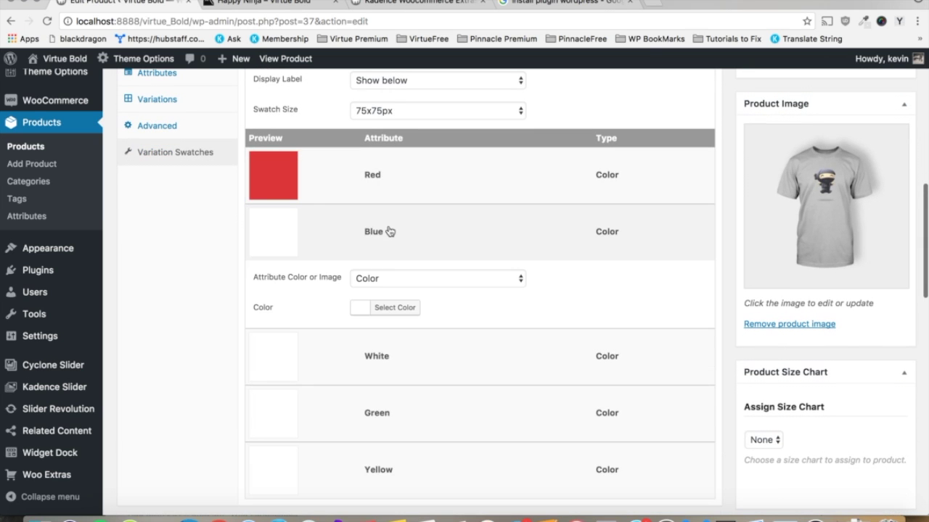
{"action": "left_click", "coordinate": [379, 307]}
{"action": "left_click", "coordinate": [451, 457]}
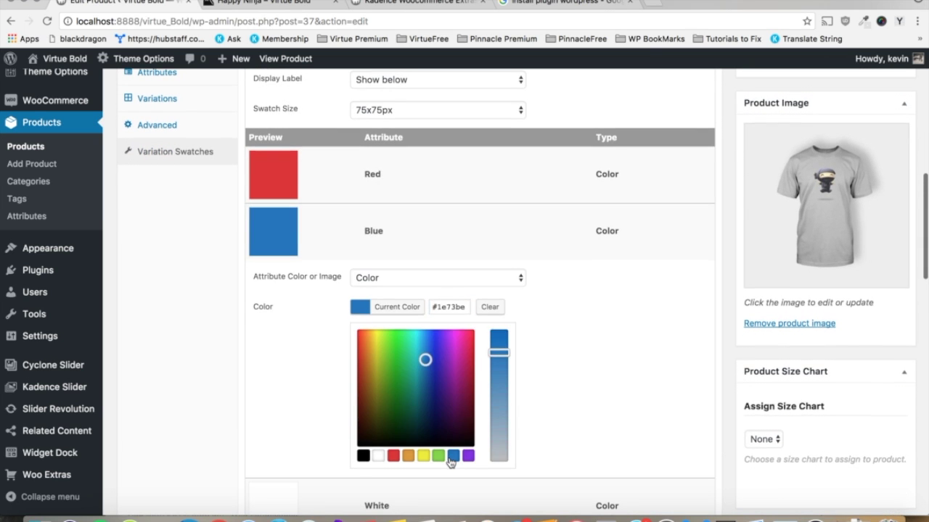
{"action": "scroll", "coordinate": [448, 461], "scroll_direction": "down", "scroll_amount": 3}
{"action": "left_click", "coordinate": [421, 414]}
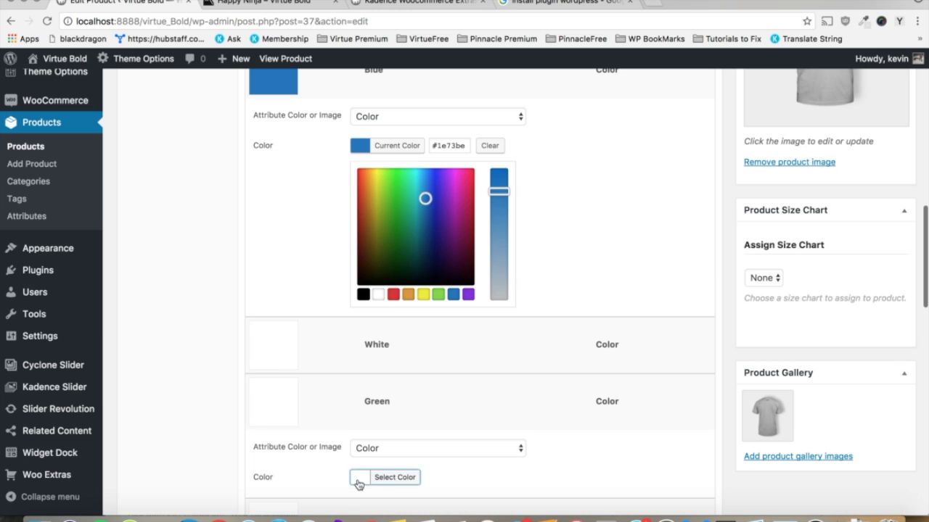
{"action": "left_click", "coordinate": [358, 485]}
{"action": "left_click", "coordinate": [438, 352]}
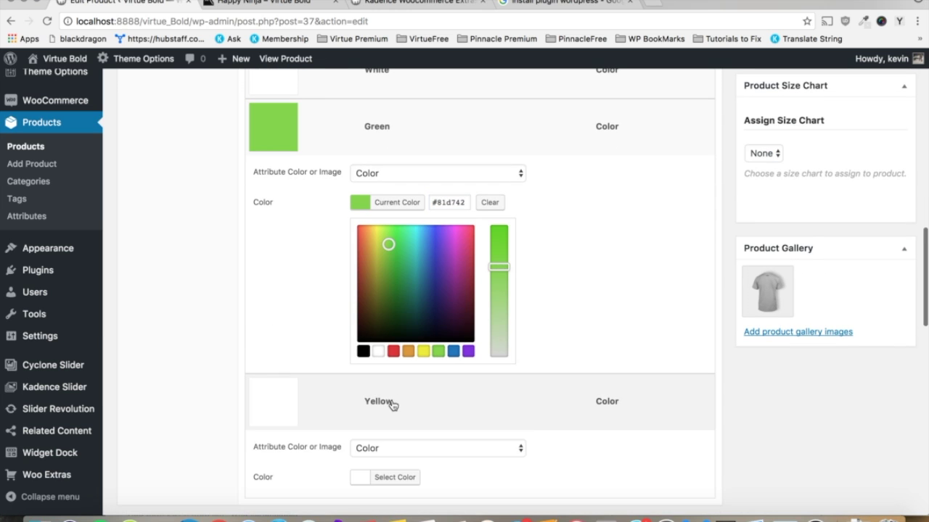
{"action": "scroll", "coordinate": [391, 405], "scroll_direction": "down", "scroll_amount": 2}
{"action": "left_click", "coordinate": [358, 370]}
{"action": "left_click", "coordinate": [423, 366]}
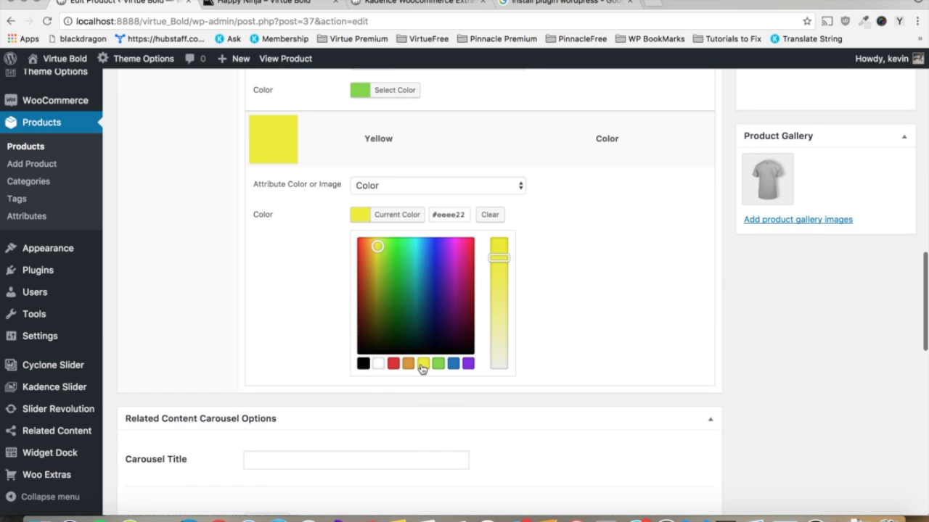
{"action": "right_click", "coordinate": [658, 317]}
{"action": "left_click", "coordinate": [781, 269]}
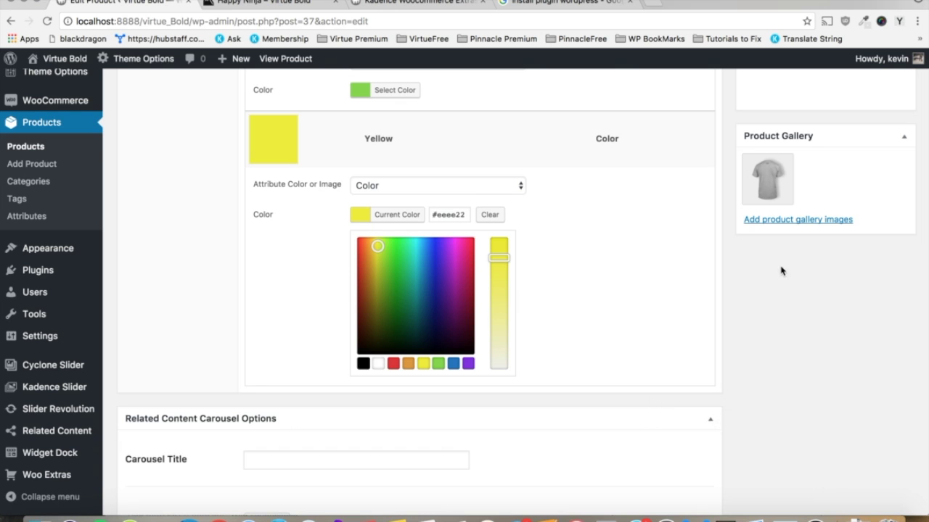
{"action": "scroll", "coordinate": [782, 270], "scroll_direction": "up", "scroll_amount": 10}
Step: Update the Happy Ninja product and reload its store page
{"action": "left_click", "coordinate": [887, 328]}
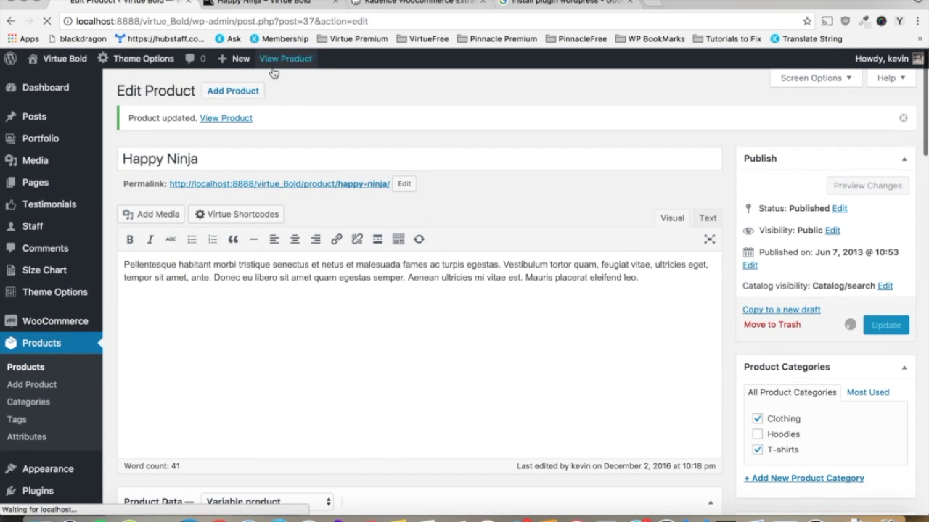
{"action": "left_click", "coordinate": [210, 5]}
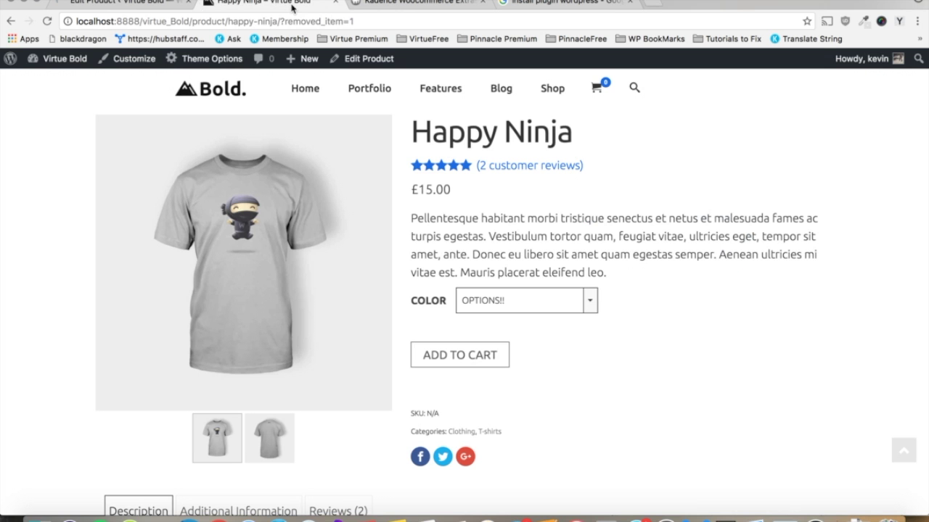
{"action": "left_click", "coordinate": [48, 22]}
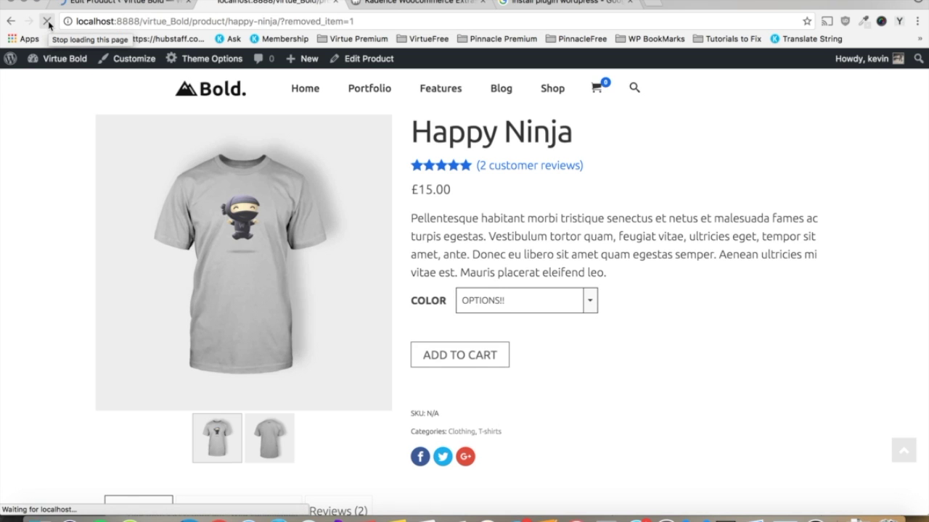